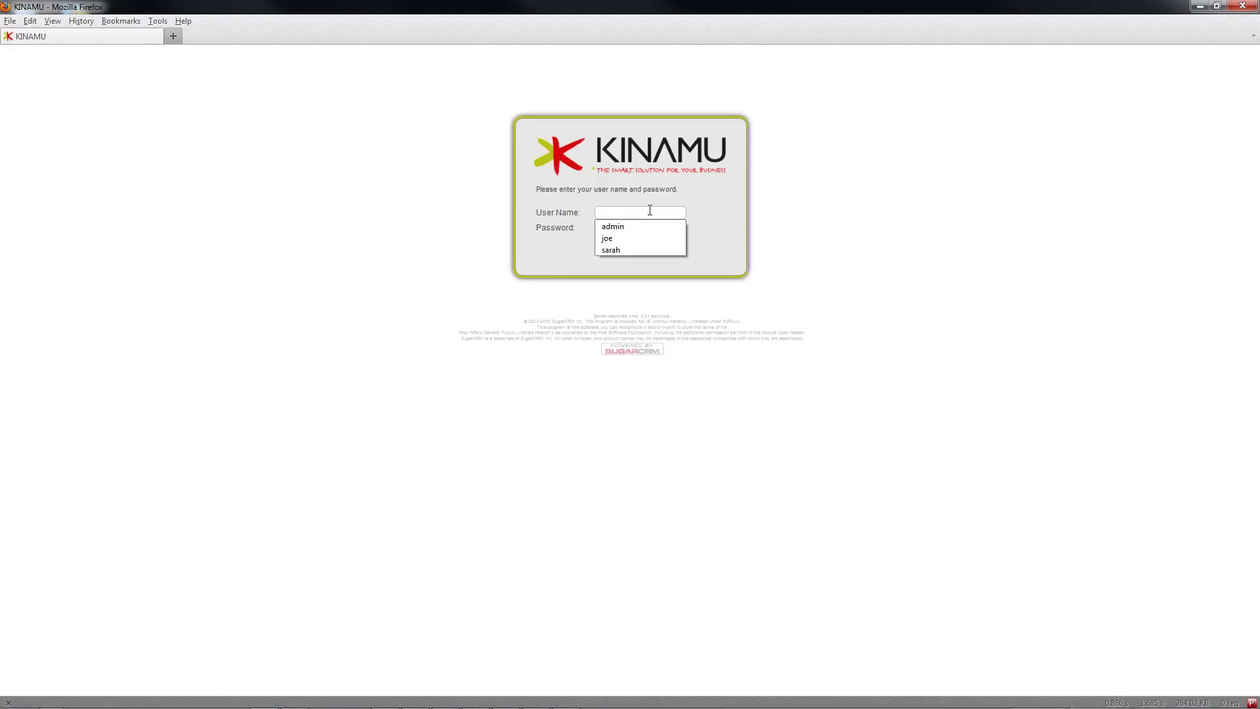
Log in to SugarCRM with the saved user name and the account password
{"action": "left_click", "coordinate": [637, 238]}
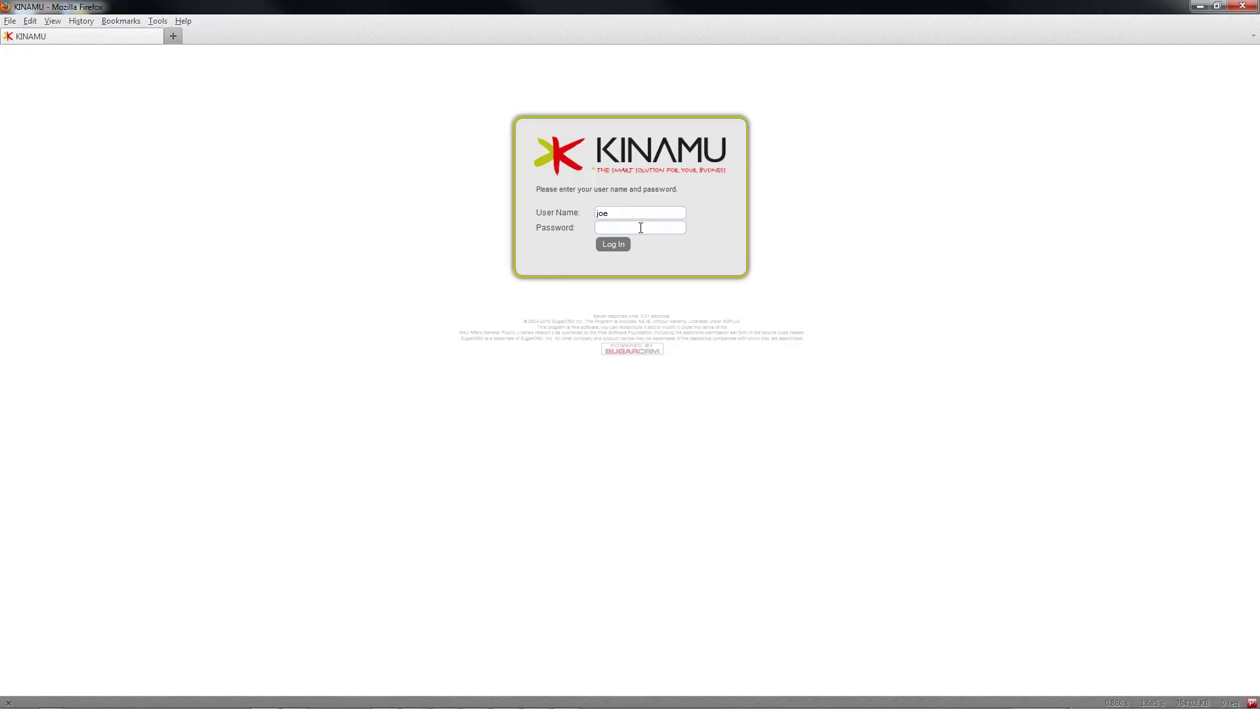
{"action": "left_click", "coordinate": [641, 227]}
{"action": "type", "text": "••••••"}
{"action": "left_click", "coordinate": [618, 248]}
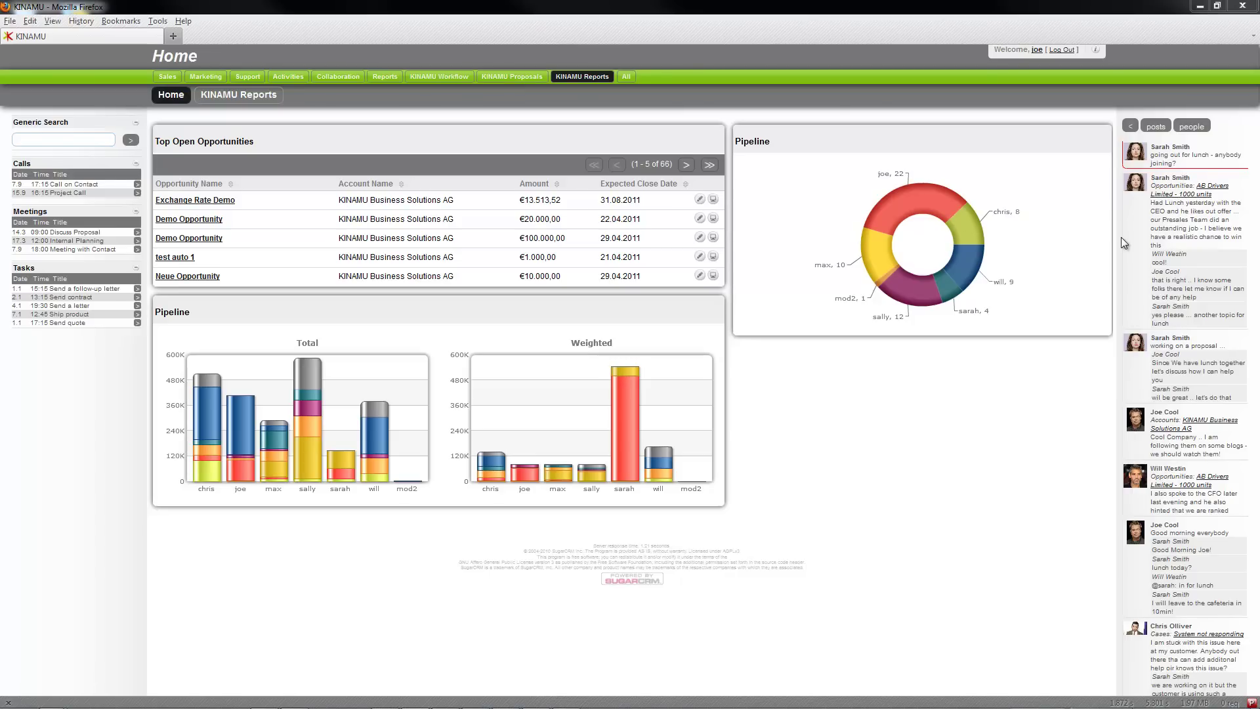
Switch the module bar to the Collaboration group to show Straight Talk, Emails and Documents
{"action": "left_click", "coordinate": [339, 76]}
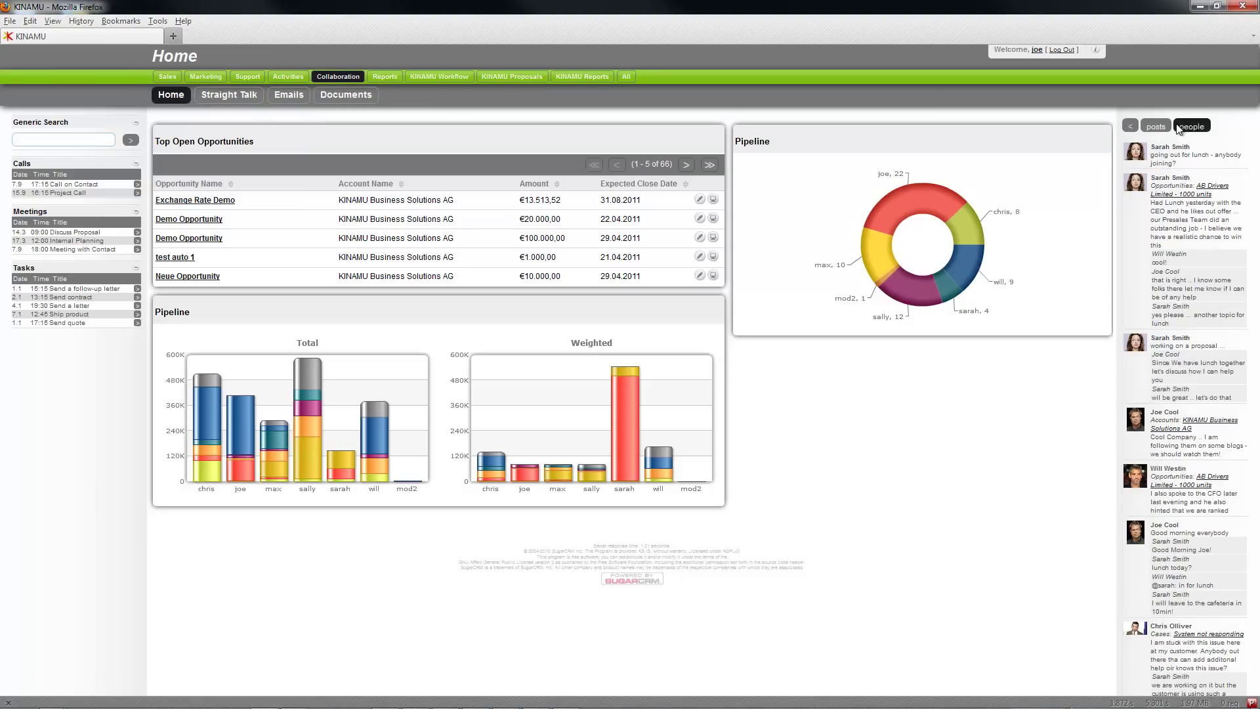
Open Straight Talk and scroll down to the last posts of the company feed
{"action": "left_click", "coordinate": [1130, 126]}
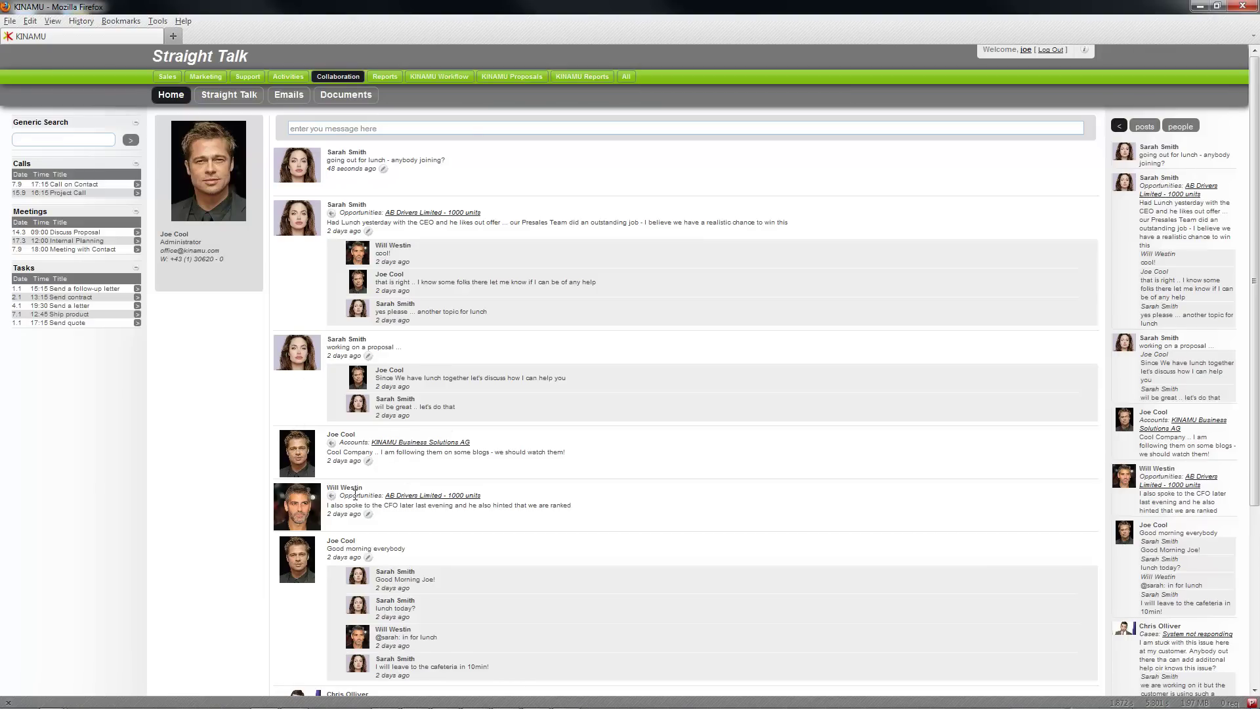
{"action": "scroll", "coordinate": [552, 530], "scroll_direction": "down", "scroll_amount": 5}
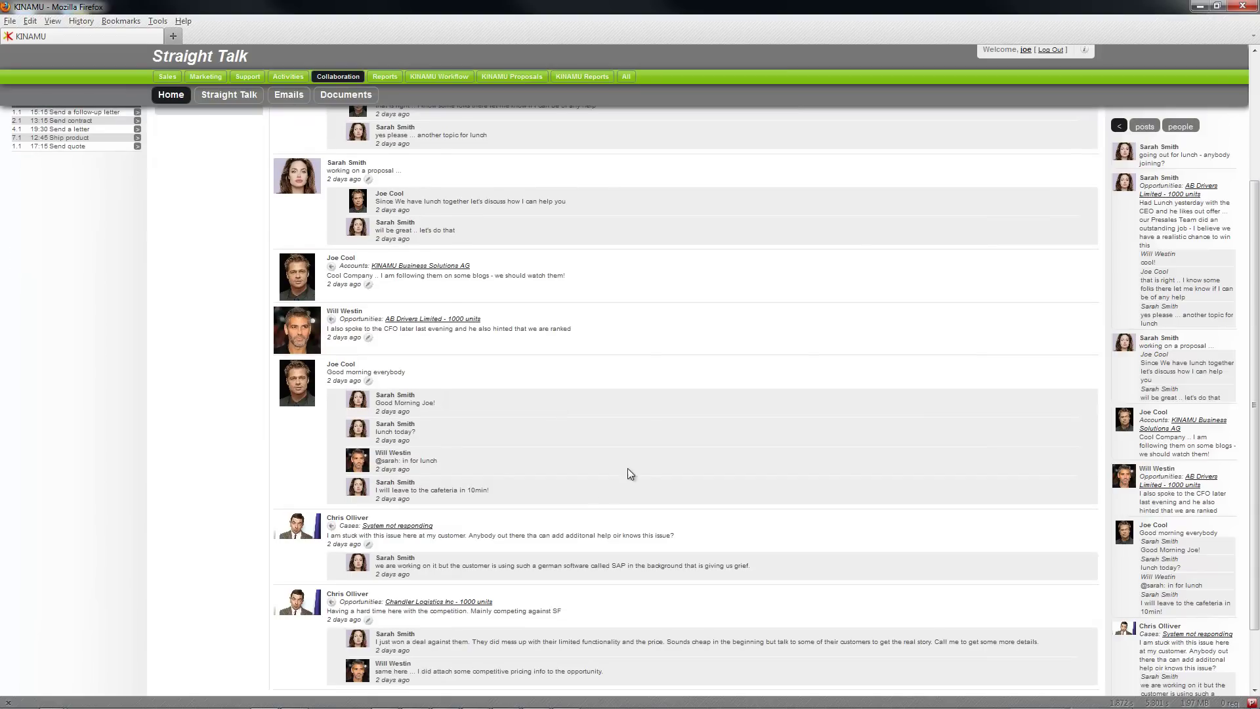
{"action": "scroll", "coordinate": [642, 406], "scroll_direction": "down", "scroll_amount": 2}
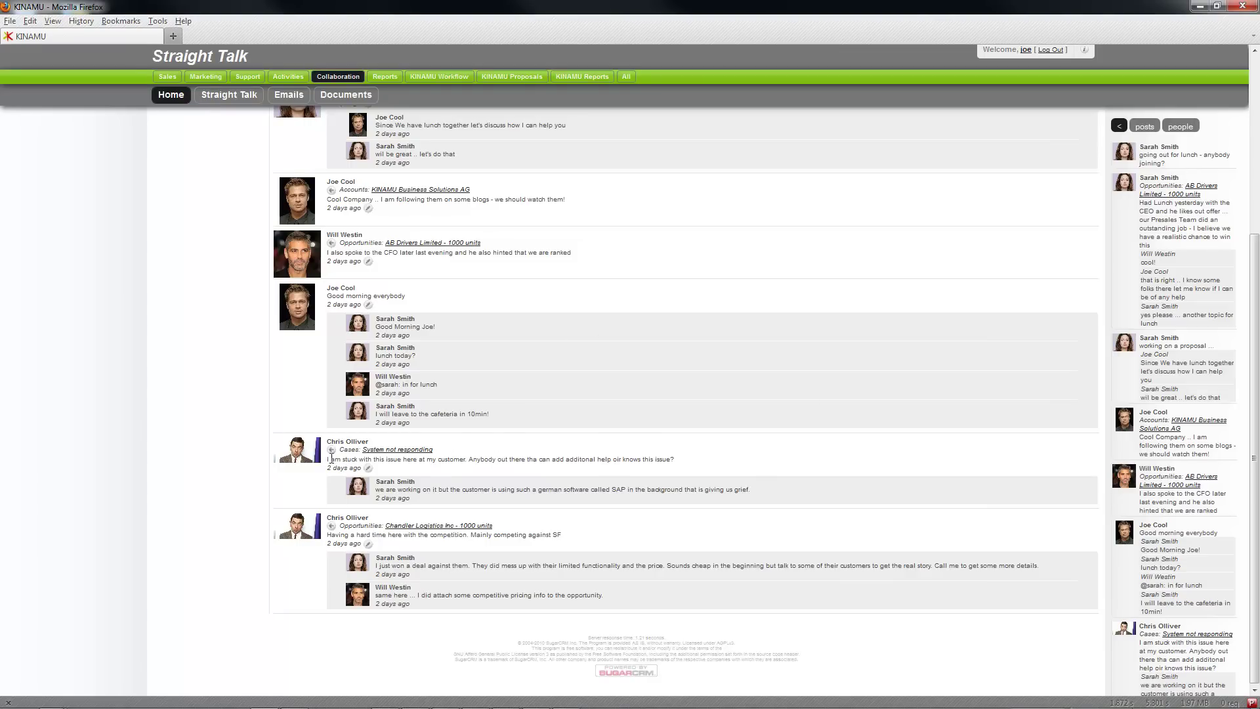
Open the senior account rep's profile card and posts, then stop following him
{"action": "left_click", "coordinate": [295, 455]}
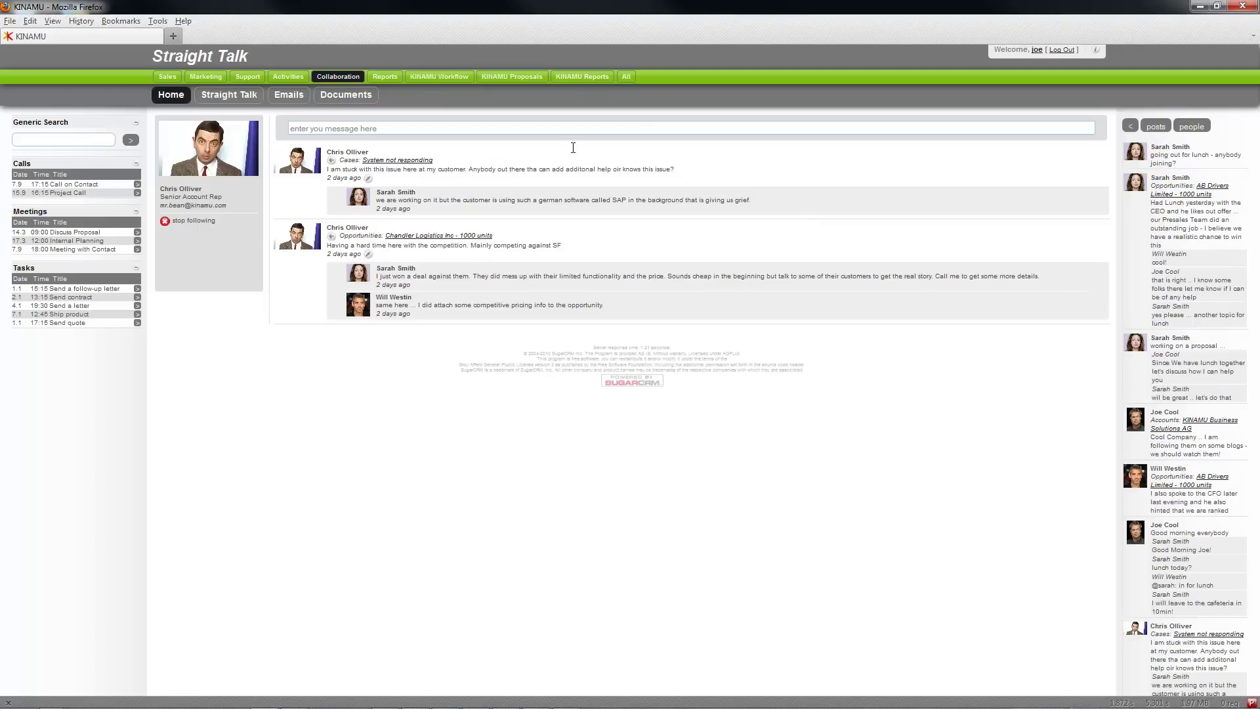
{"action": "left_click_drag", "start_coordinate": [162, 200], "coordinate": [214, 206]}
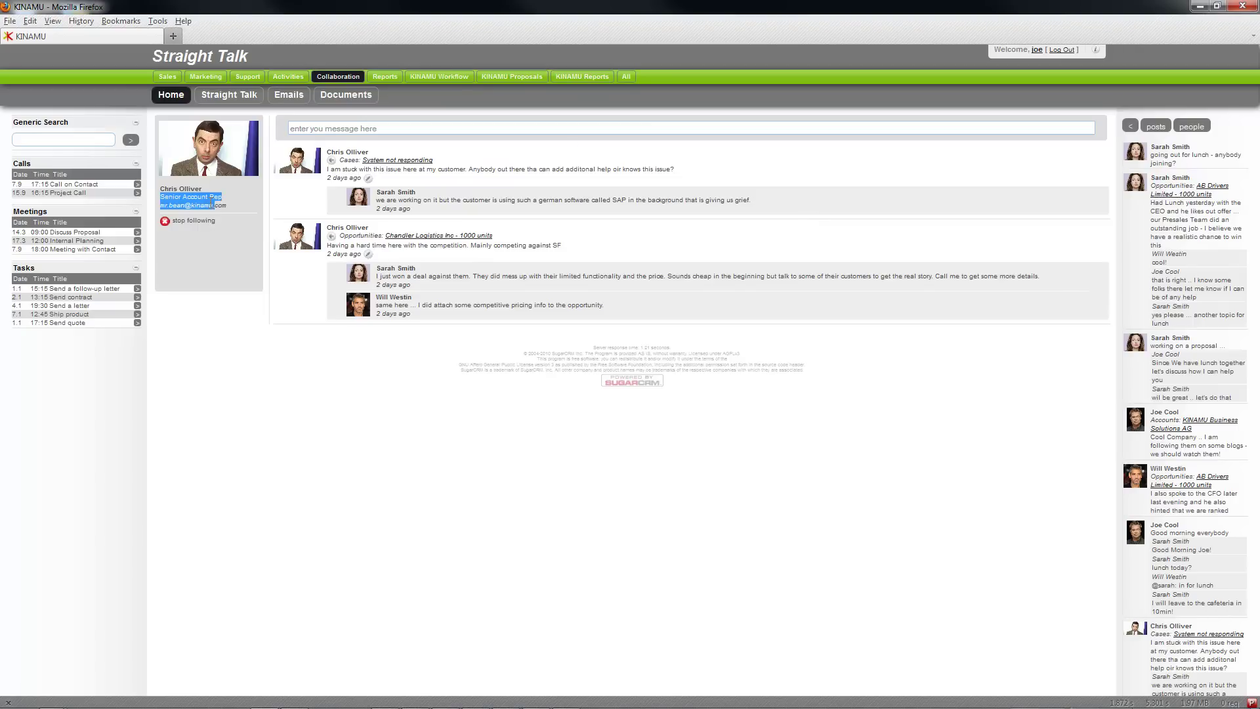
{"action": "left_click", "coordinate": [248, 204]}
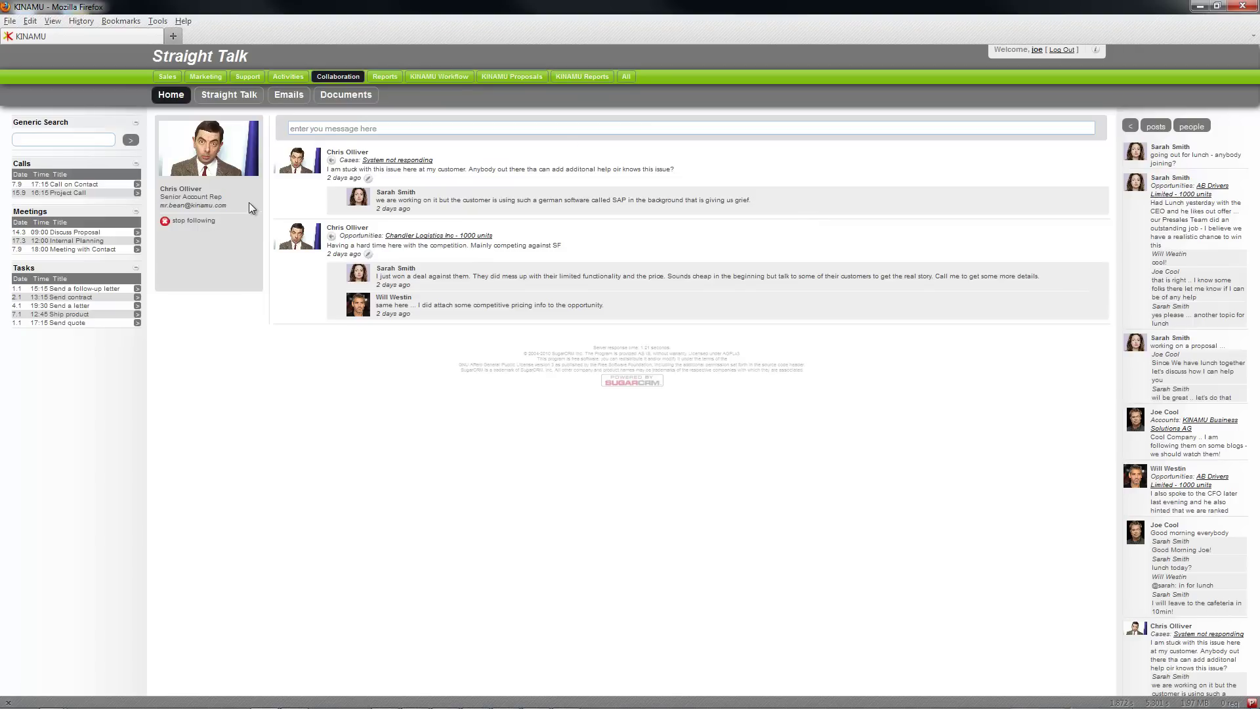
{"action": "left_click", "coordinate": [165, 223]}
Return to the full feed, scroll through it, and open the sales manager's profile card
{"action": "left_click", "coordinate": [1128, 126]}
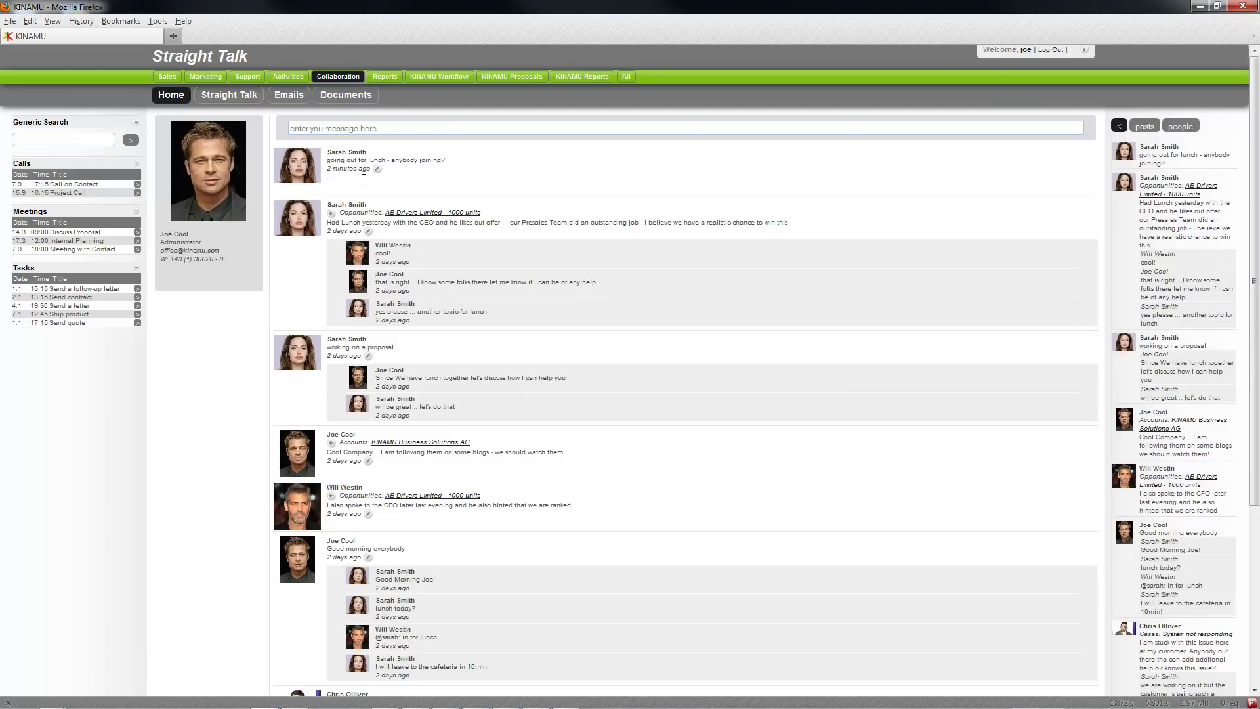
{"action": "scroll", "coordinate": [682, 453], "scroll_direction": "down", "scroll_amount": 5}
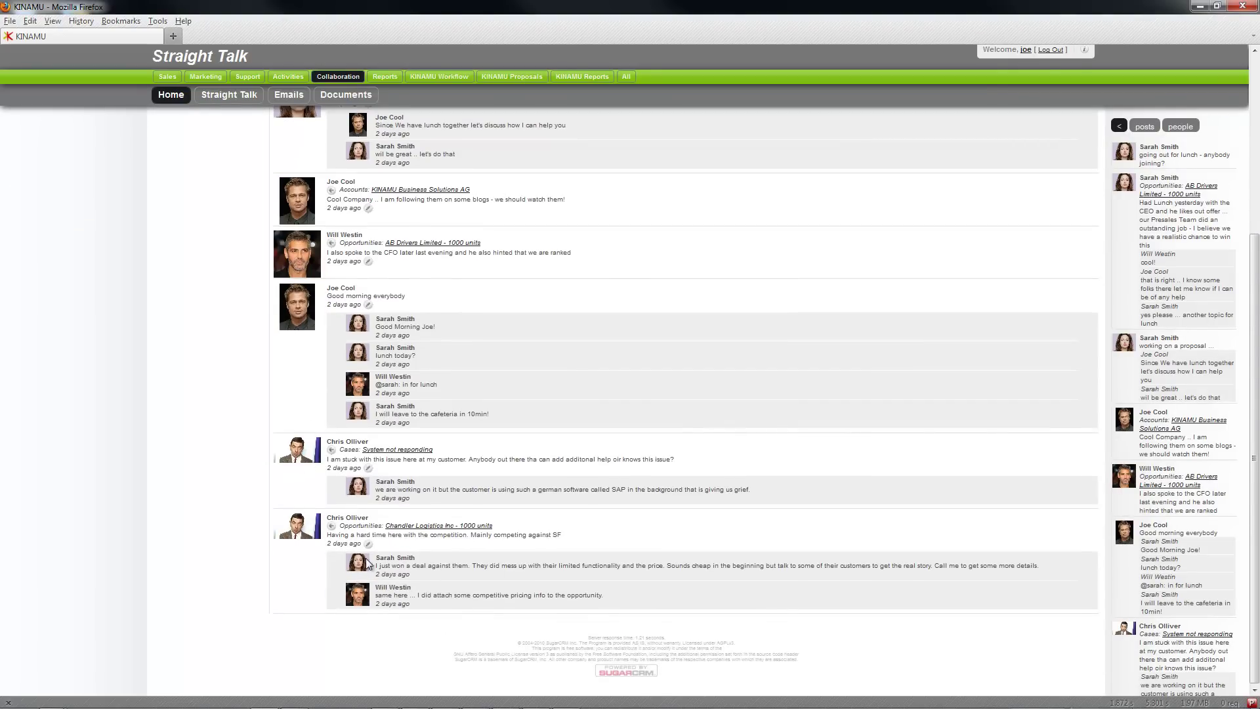
{"action": "scroll", "coordinate": [629, 234], "scroll_direction": "up", "scroll_amount": 5}
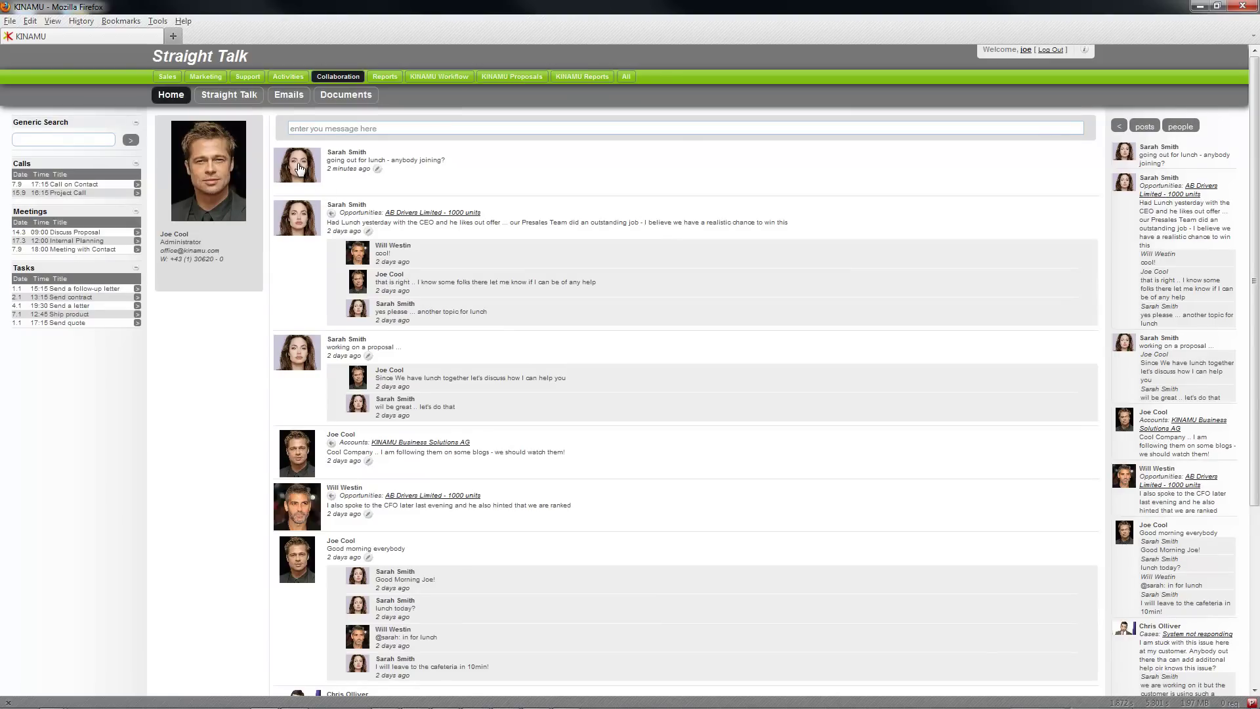
{"action": "left_click", "coordinate": [299, 169]}
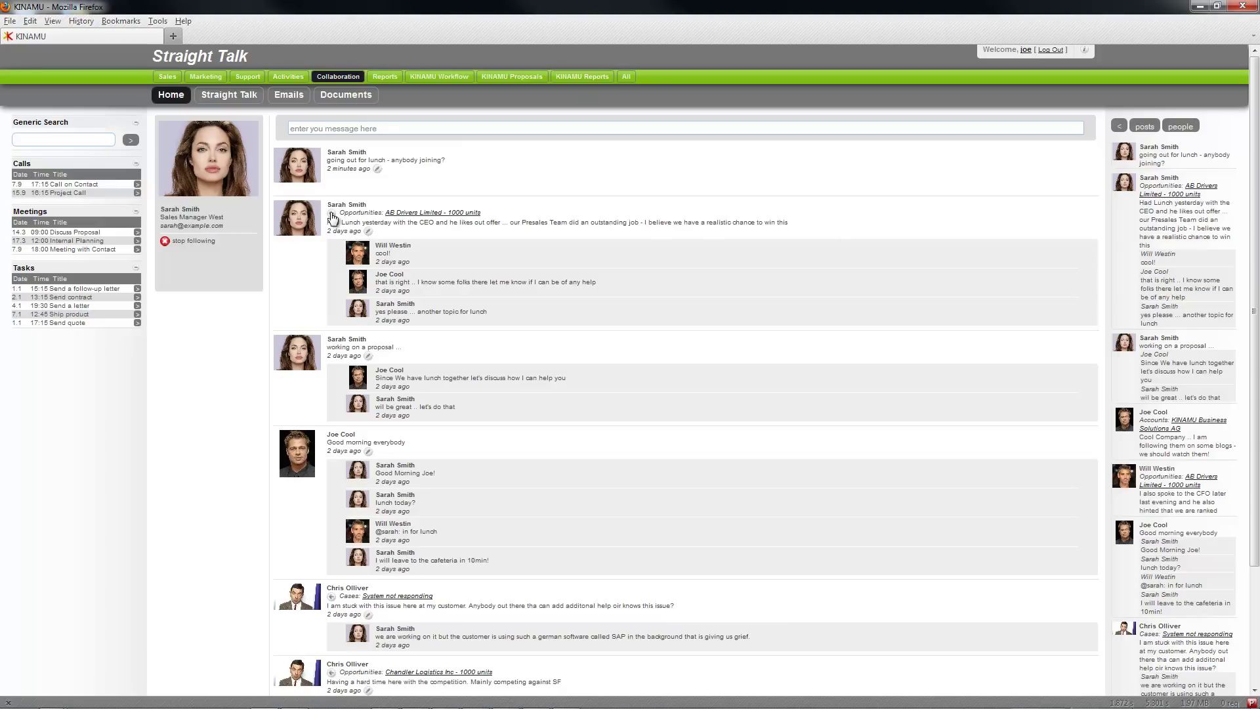
Filter the feed to the AB Drivers opportunity's posts, then return to the full feed
{"action": "left_click", "coordinate": [332, 214]}
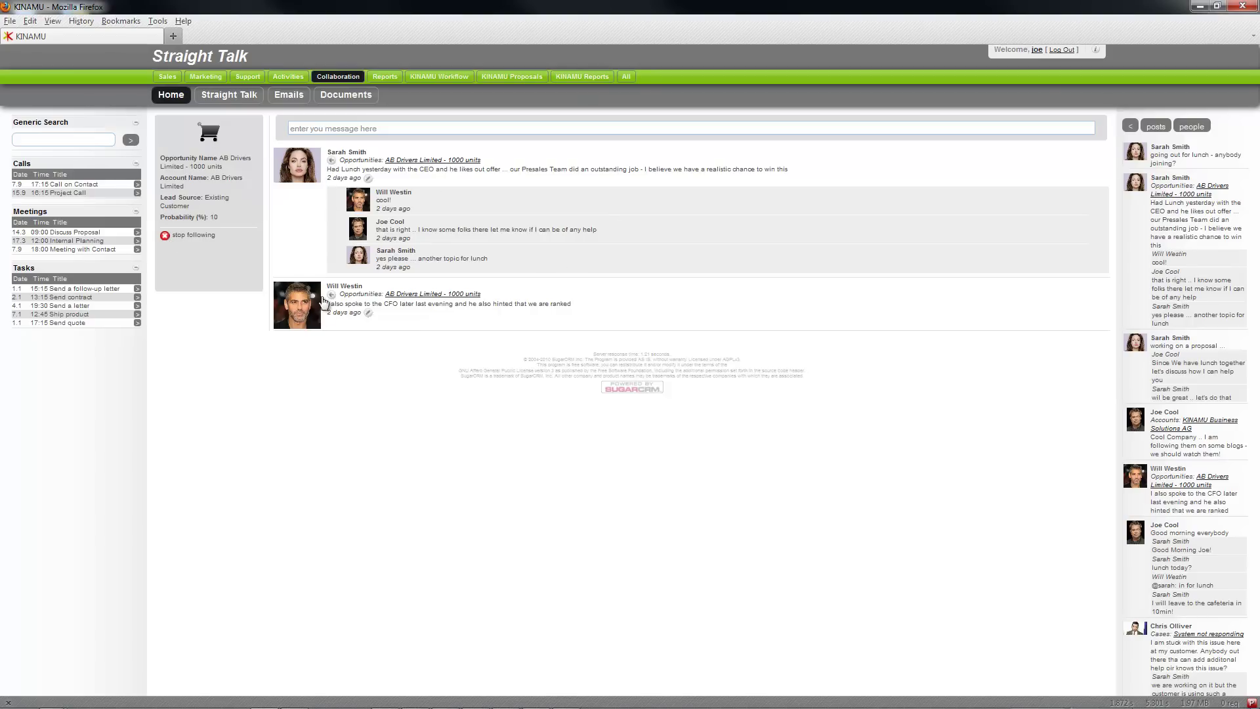
{"action": "left_click", "coordinate": [1131, 127]}
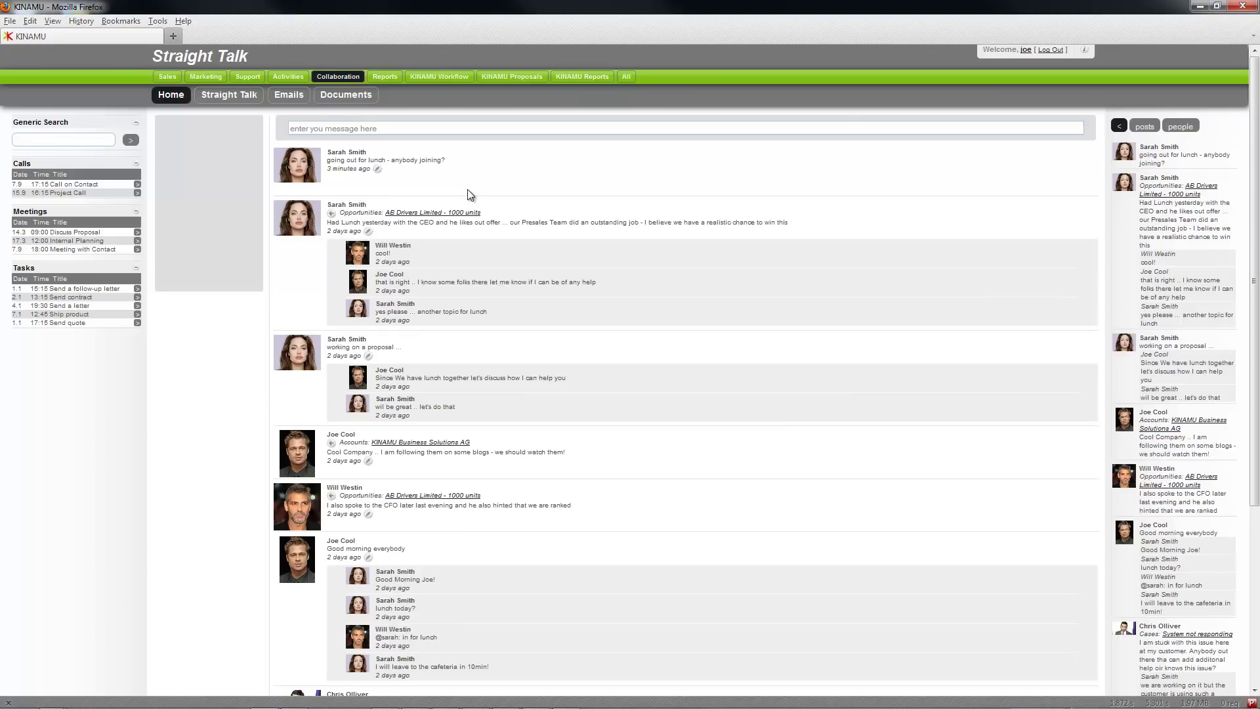
Reply to the lunch post with 'good Idea give me 5 minutes and I will be at the Frontdesk!', fixing 'giv'
{"action": "left_click", "coordinate": [390, 128]}
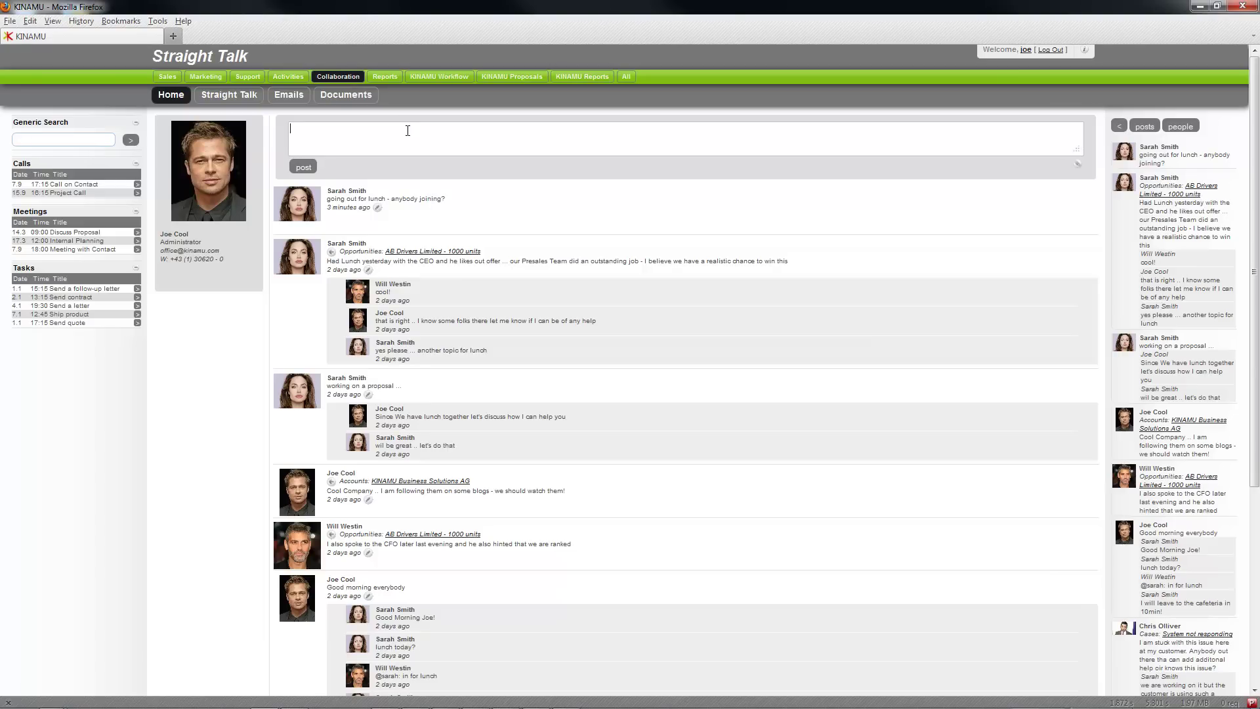
{"action": "left_click", "coordinate": [378, 207]}
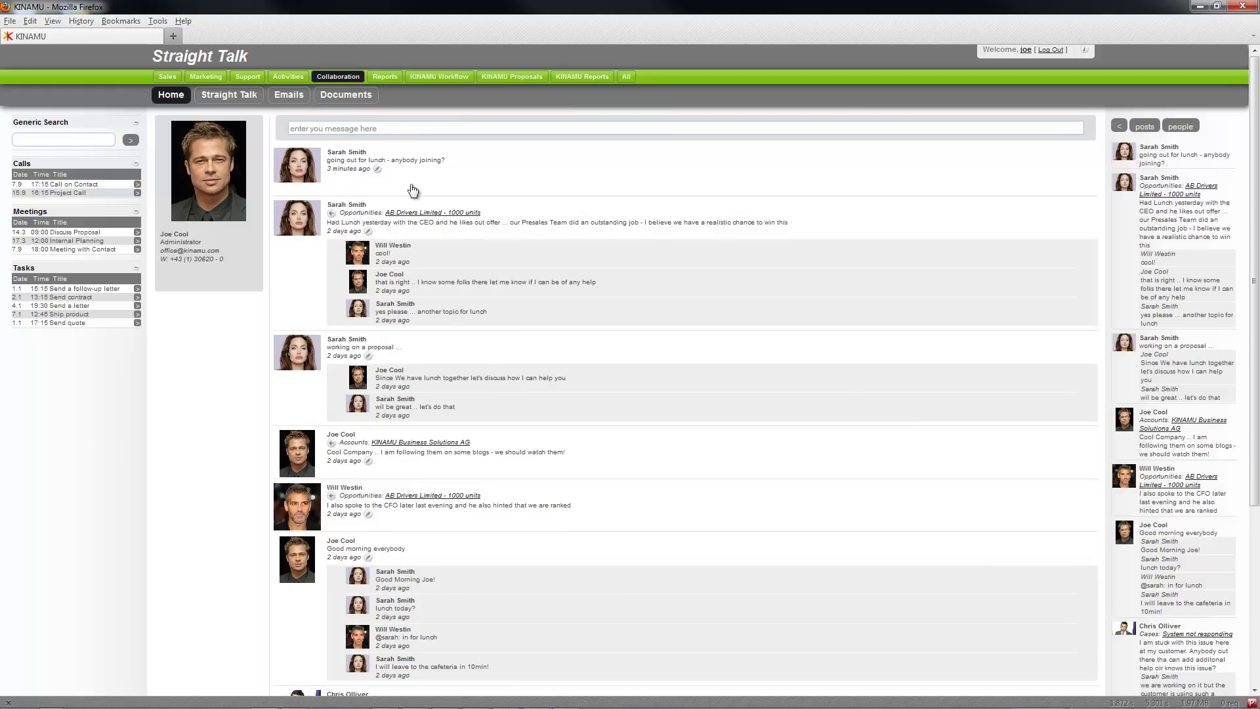
{"action": "left_click", "coordinate": [378, 169]}
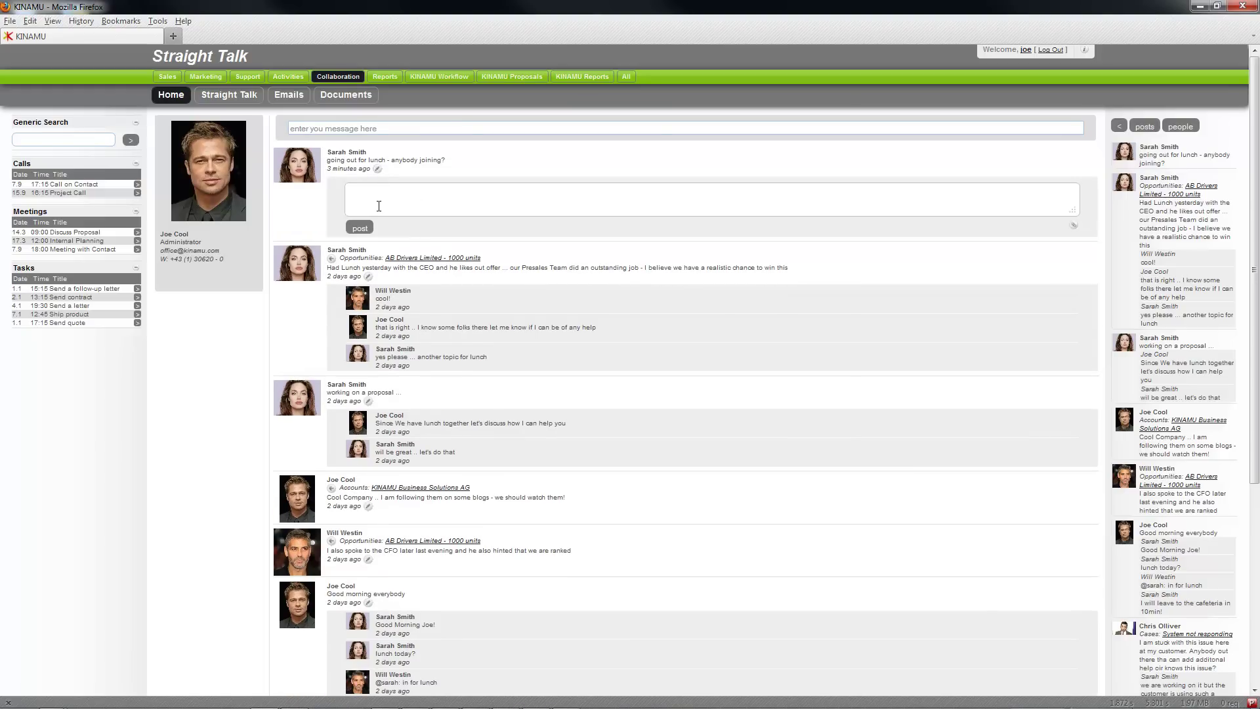
{"action": "type", "text": "good Idea giv me 5 minutes an"}
{"action": "type", "text": "d I will be at the Frontdesk"}
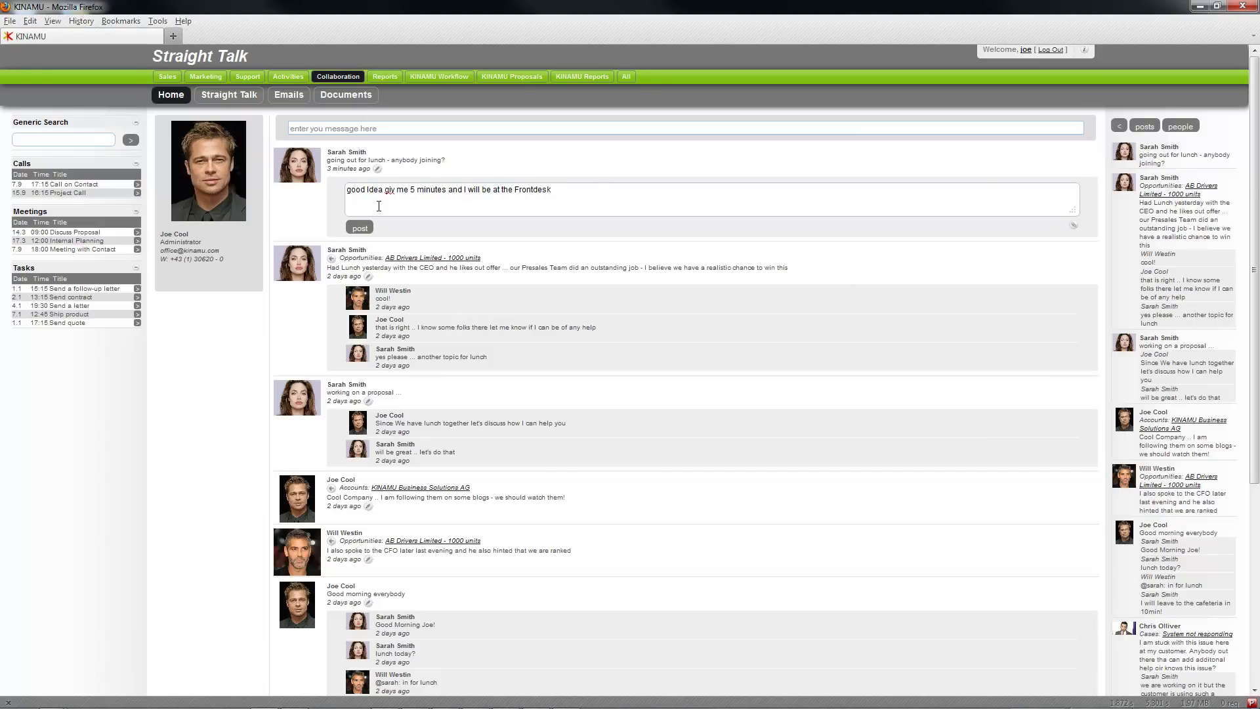
{"action": "type", "text": "!"}
{"action": "left_click", "coordinate": [396, 190]}
{"action": "type", "text": "e"}
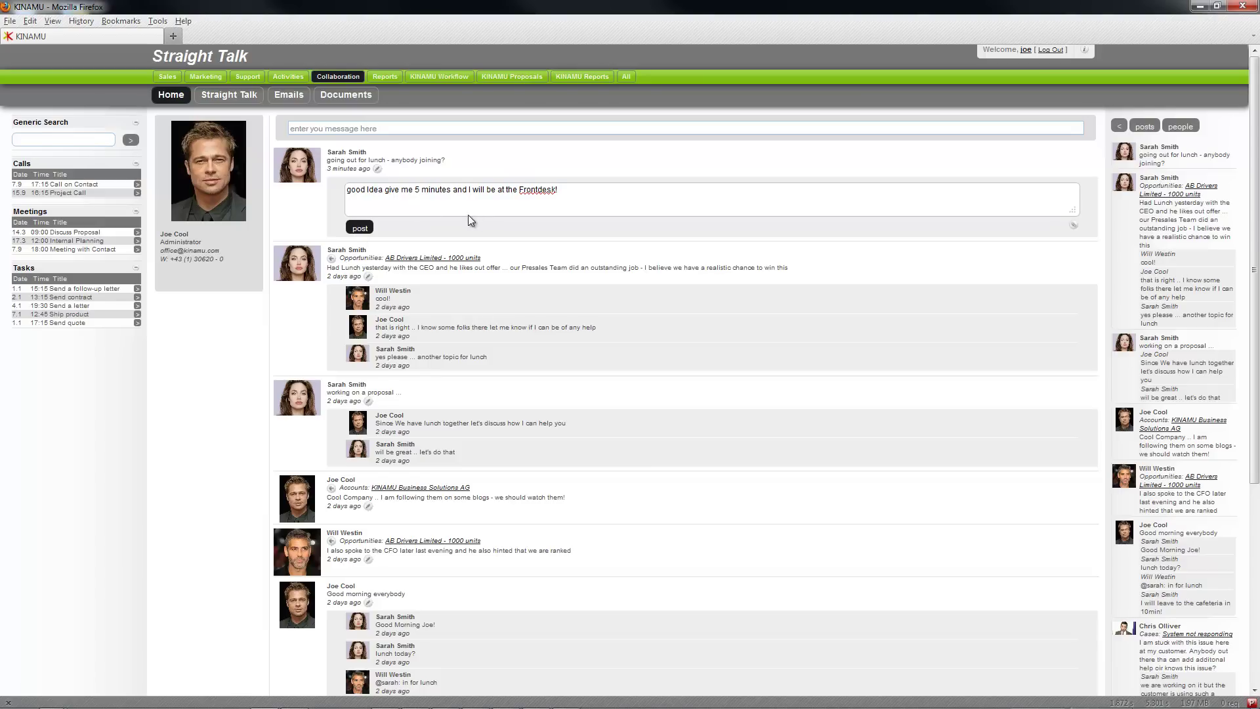
Publish the Frontdesk reply under the lunch invitation post
{"action": "left_click", "coordinate": [365, 228]}
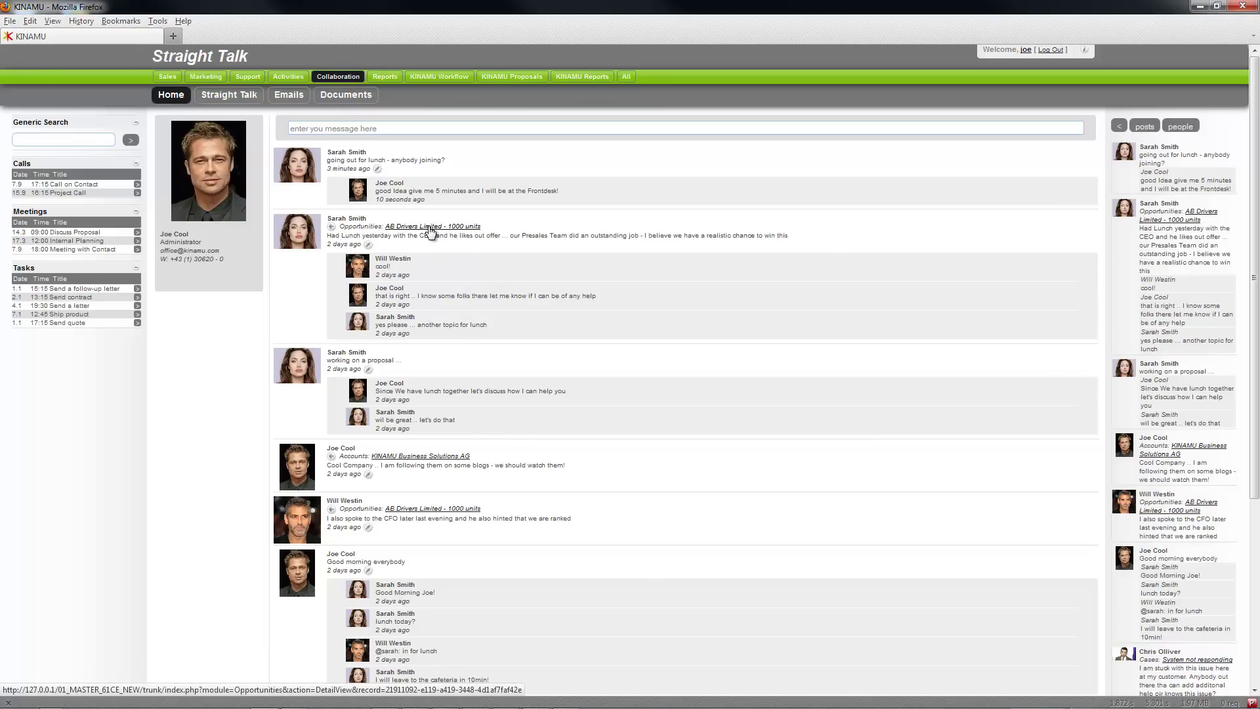
Open the AB Drivers Limited - 1000 units opportunity and view its Straight Talk threads
{"action": "left_click", "coordinate": [431, 228]}
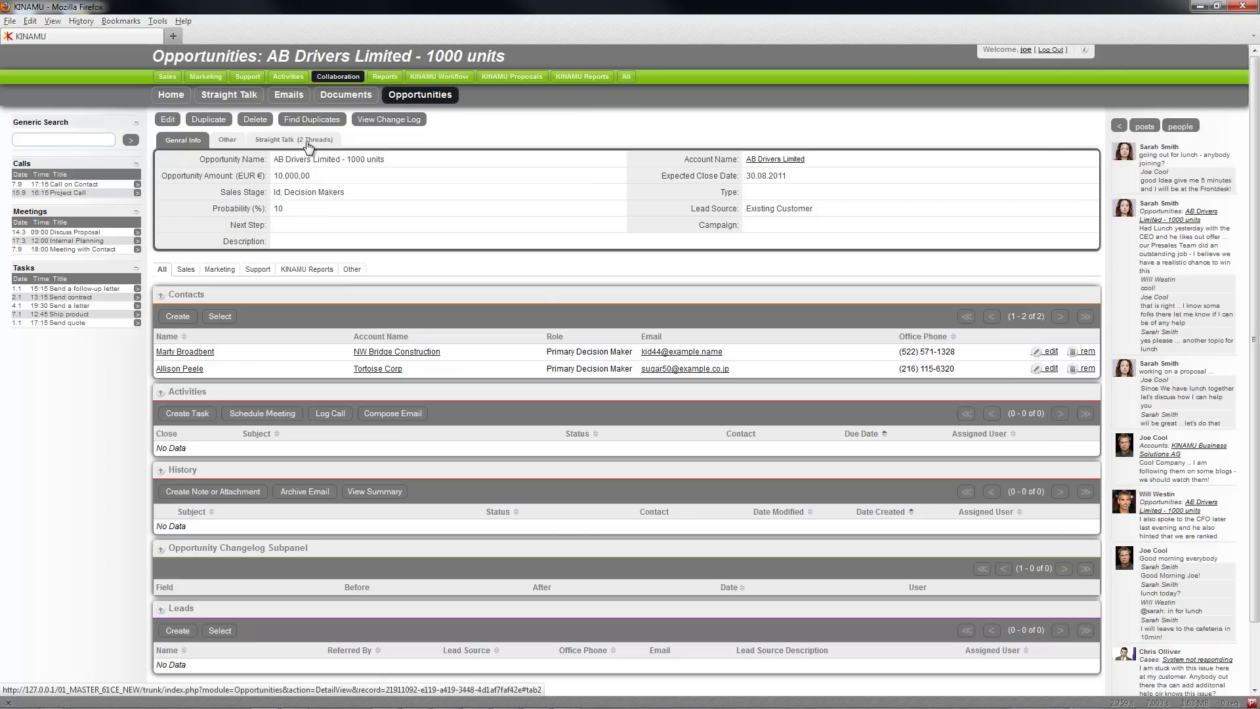
{"action": "left_click", "coordinate": [301, 144]}
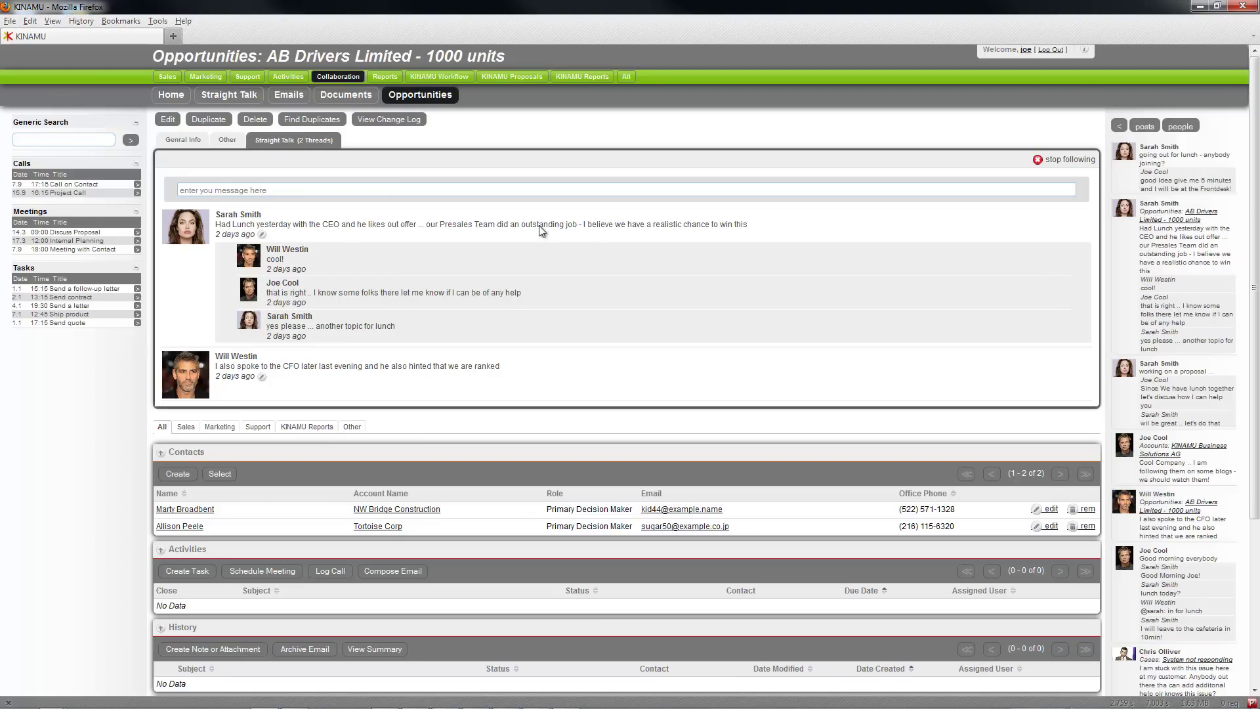
Draft an opportunity post: 'folks - just found some intersting Success Stroies you mioght fin usefu'
{"action": "left_click", "coordinate": [265, 190]}
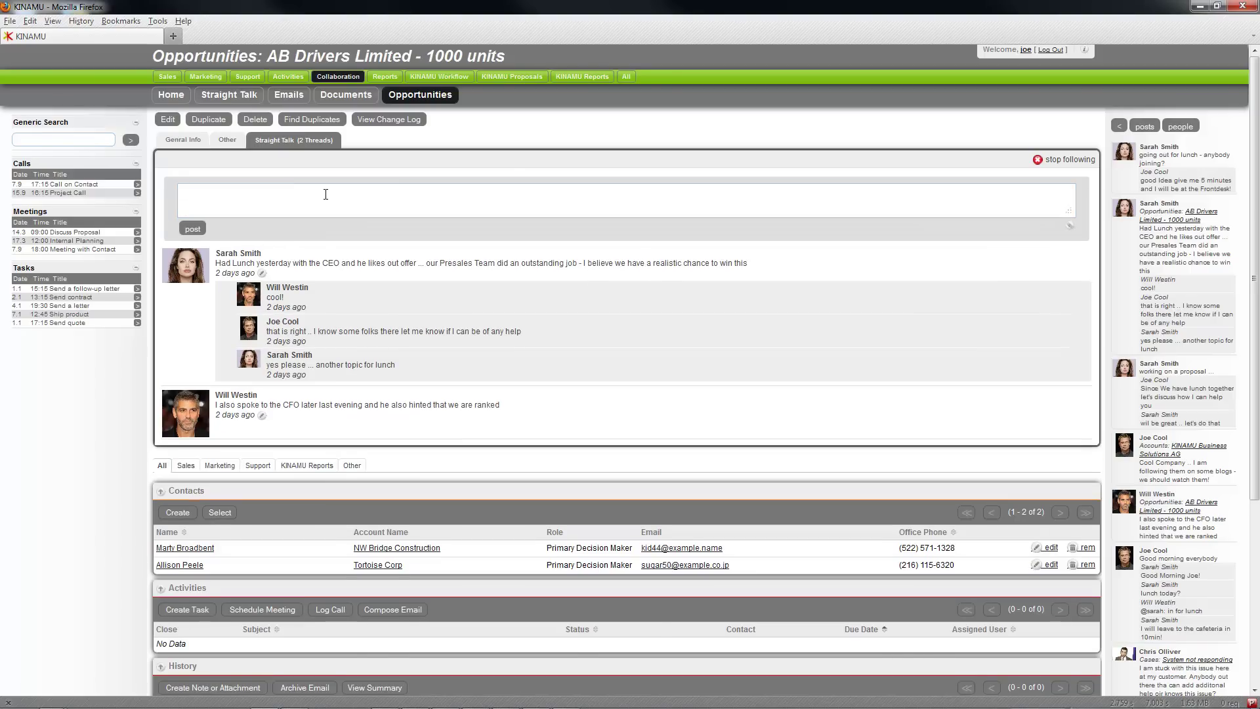
{"action": "type", "text": "folks - just found some intersting Success Stroies you "}
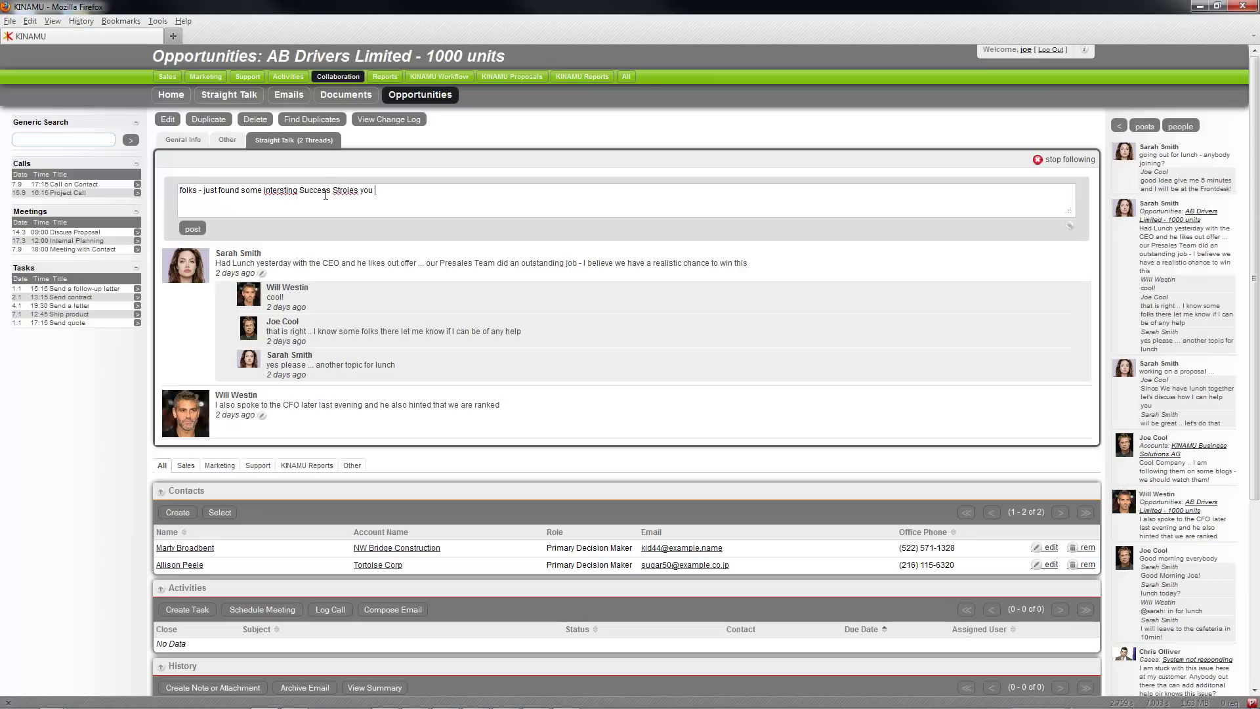
{"action": "type", "text": "mioght fin useful"}
Attach Avis.pdf and mwGroup.pdf from F:\casestudies to the draft, then select the misspelled 'Stroies'
{"action": "left_click", "coordinate": [1070, 226]}
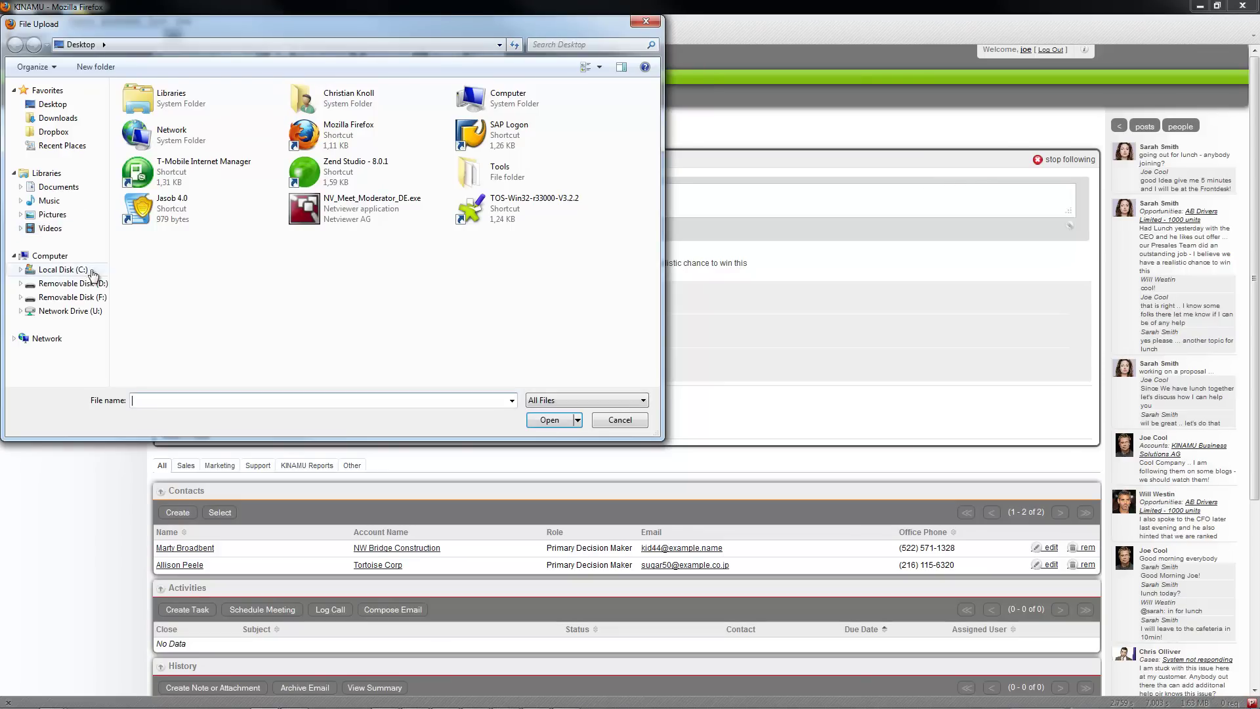
{"action": "left_click", "coordinate": [88, 298]}
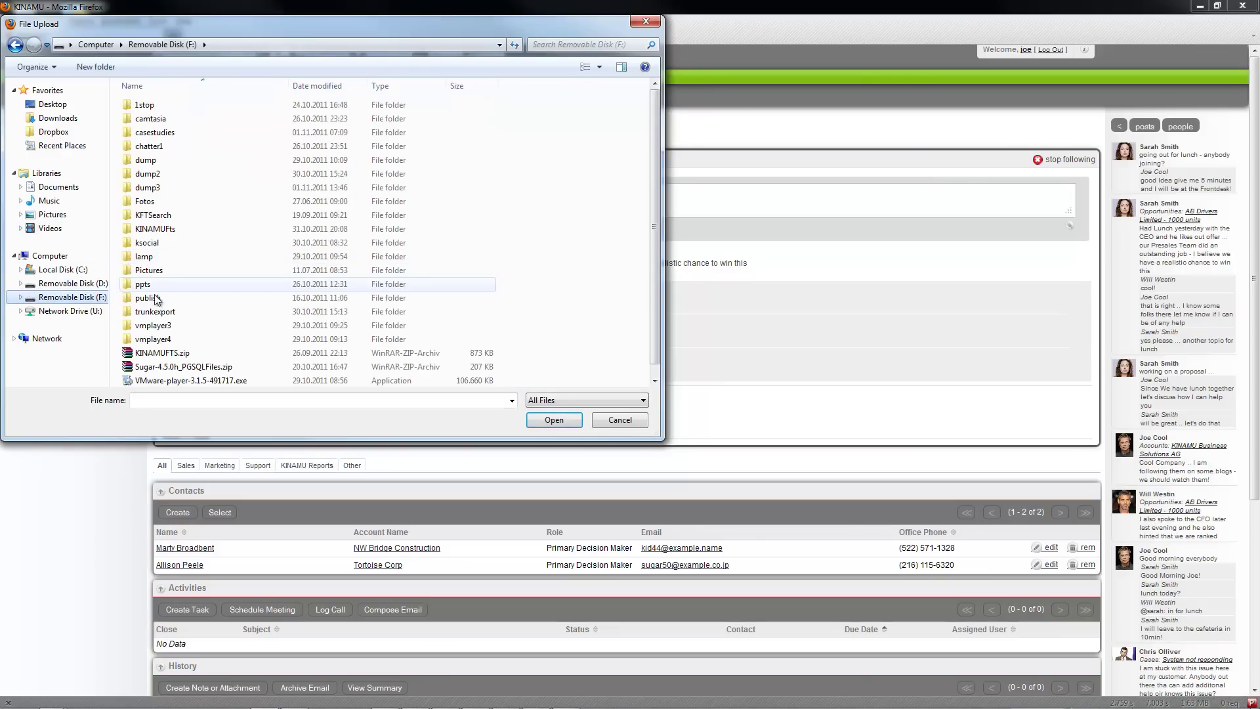
{"action": "double_click", "coordinate": [169, 134]}
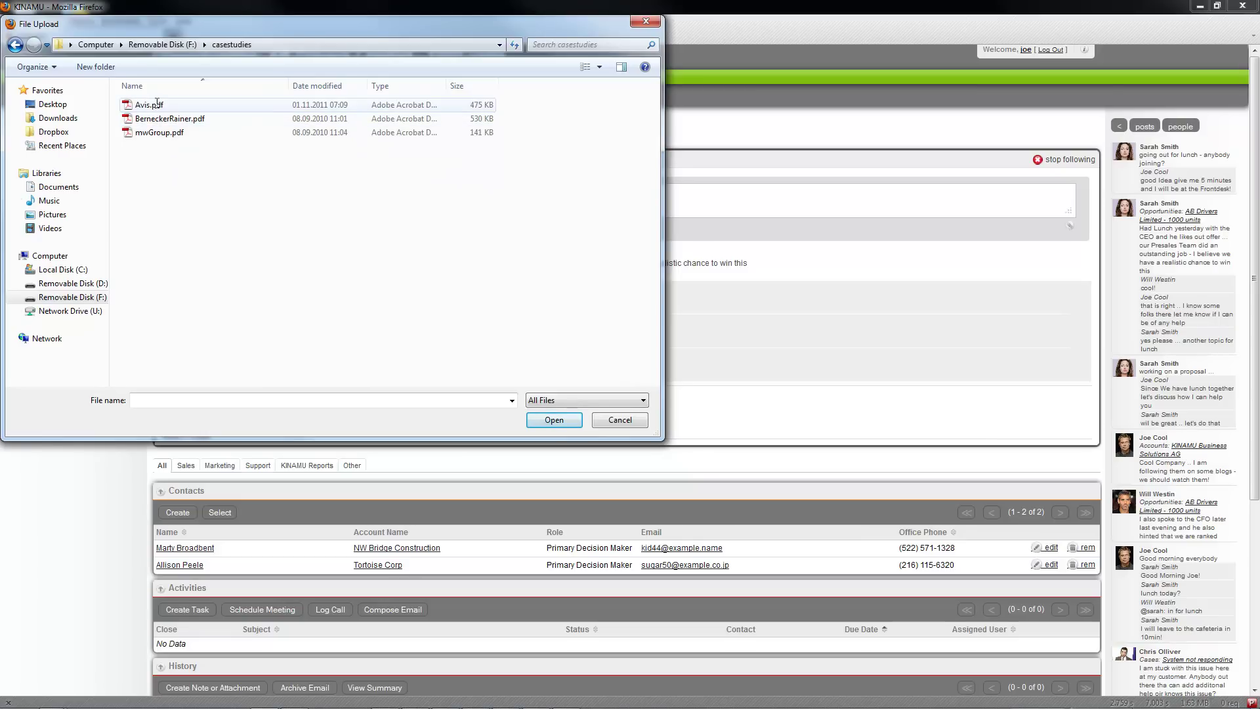
{"action": "double_click", "coordinate": [158, 105]}
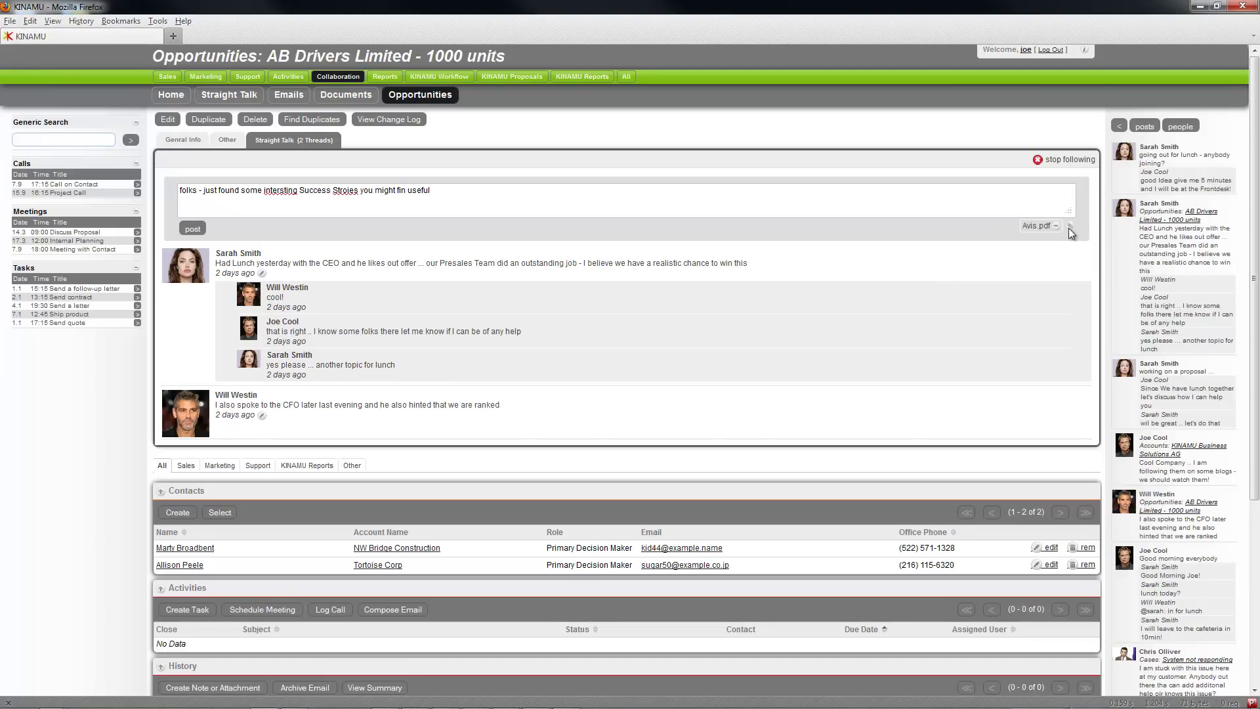
{"action": "left_click", "coordinate": [1069, 227]}
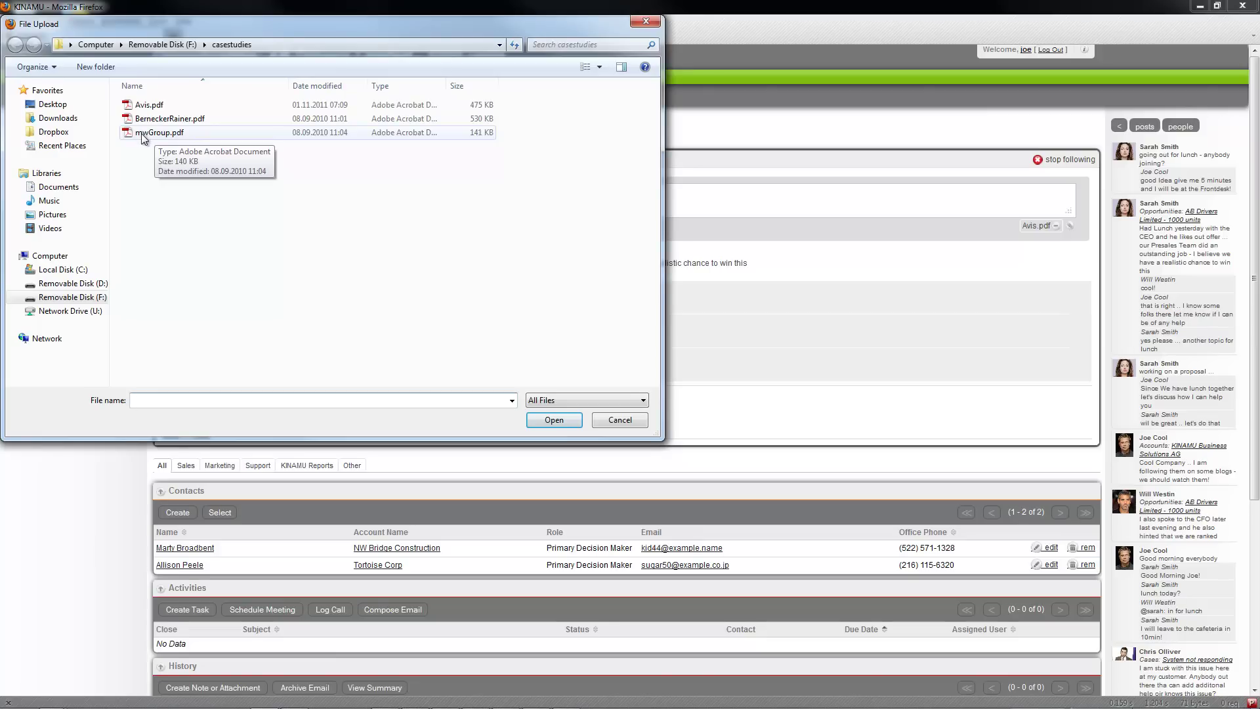
{"action": "double_click", "coordinate": [141, 134]}
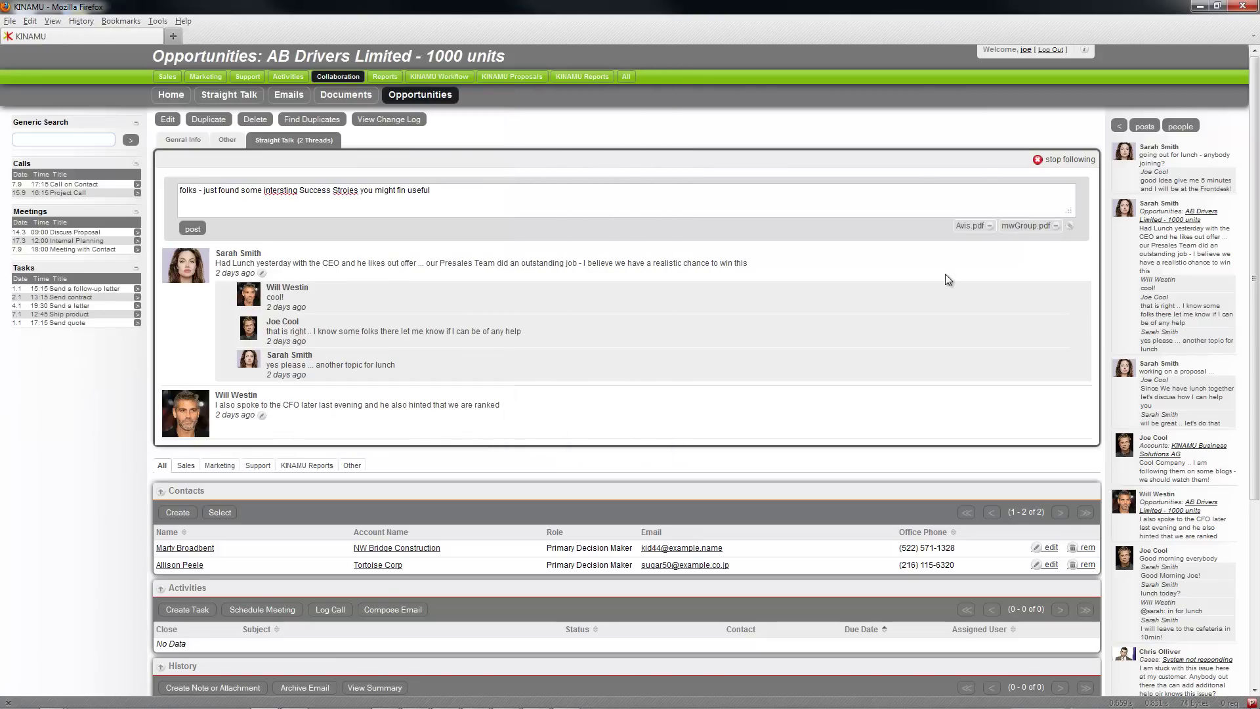
{"action": "double_click", "coordinate": [345, 192]}
Correct 'Stroies', append '... contact me if you need more details', and post the message
{"action": "left_click", "coordinate": [389, 208]}
{"action": "key", "text": "Delete"}
{"action": "type", "text": "r"}
{"action": "type", "text": "e"}
{"action": "type", "text": "contat m"}
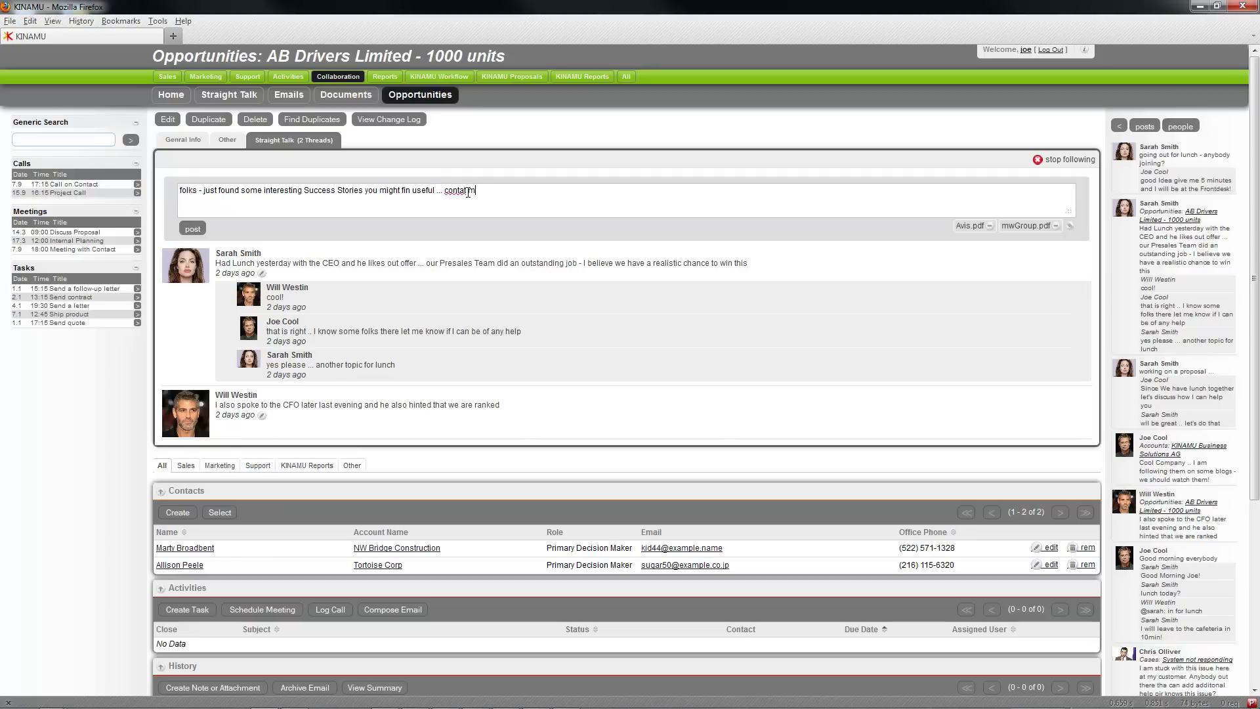
{"action": "type", "text": "e if you need more detail"}
{"action": "type", "text": "c"}
{"action": "key", "text": "BackSpace"}
{"action": "type", "text": "c"}
{"action": "left_click", "coordinate": [192, 230]}
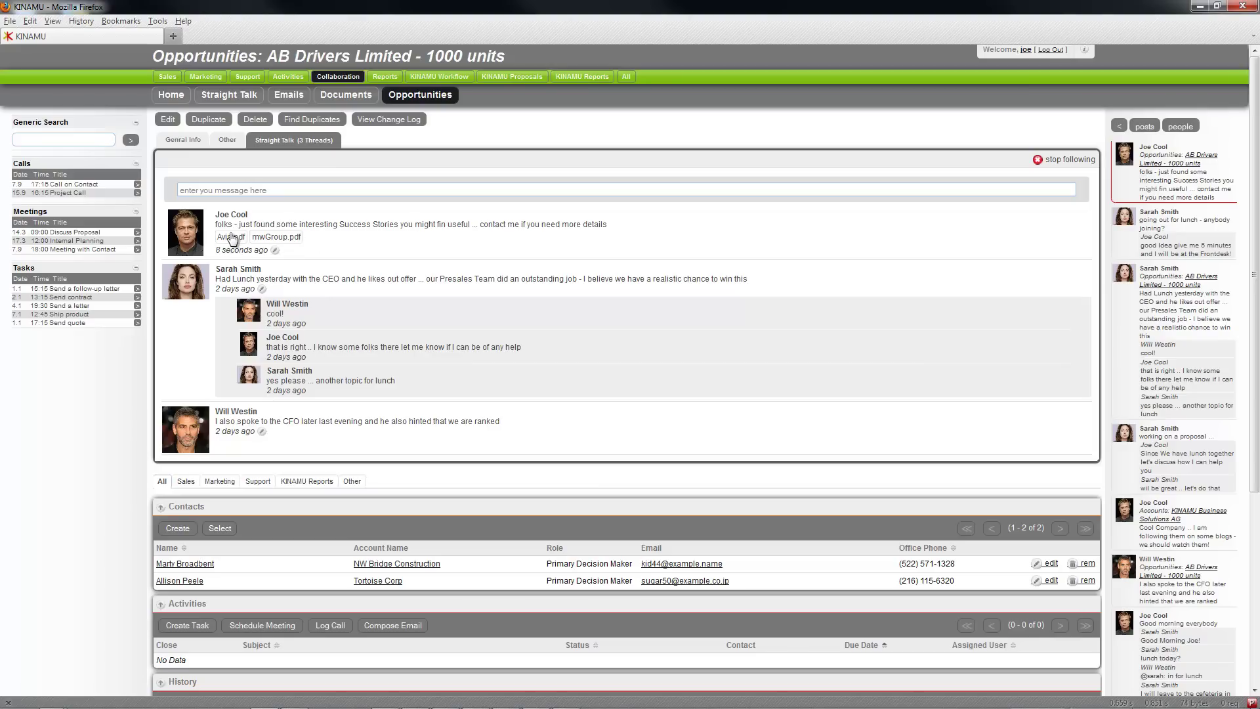
Open the attached mwGroup.pdf in Adobe Reader and scroll through the M+W Group success story
{"action": "left_click", "coordinate": [284, 241]}
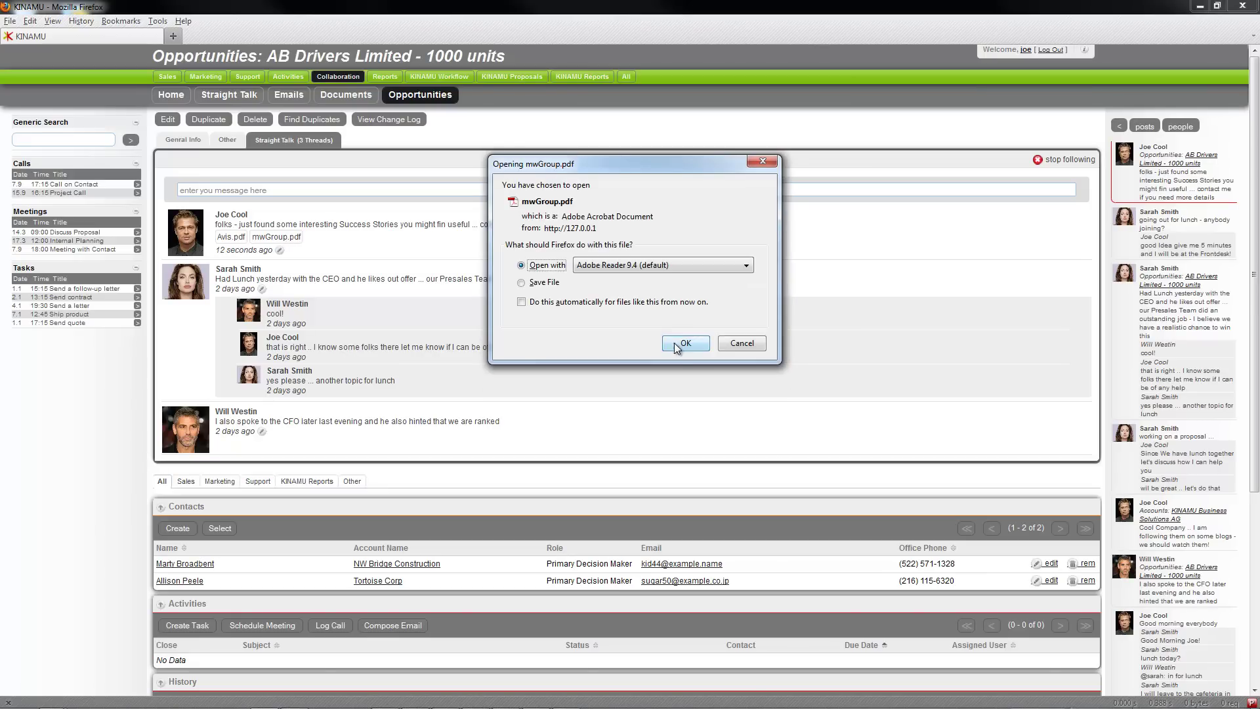
{"action": "left_click", "coordinate": [677, 346]}
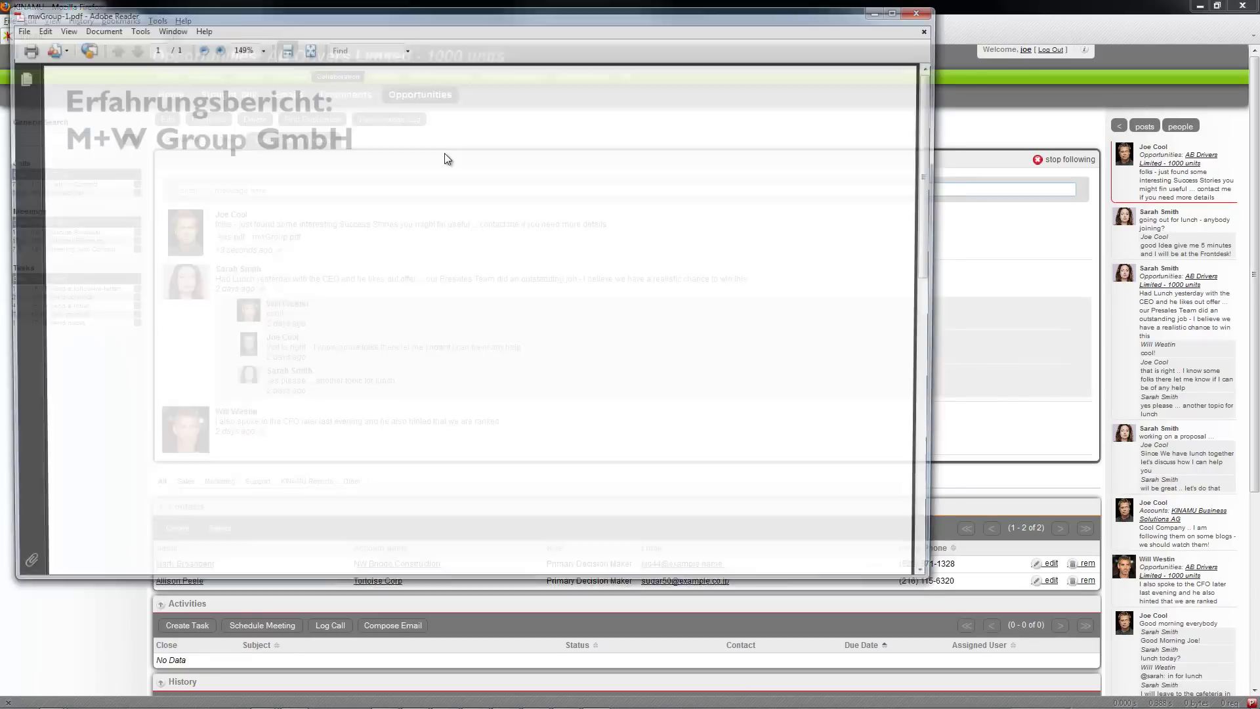
{"action": "scroll", "coordinate": [936, 151], "scroll_direction": "down", "scroll_amount": 2}
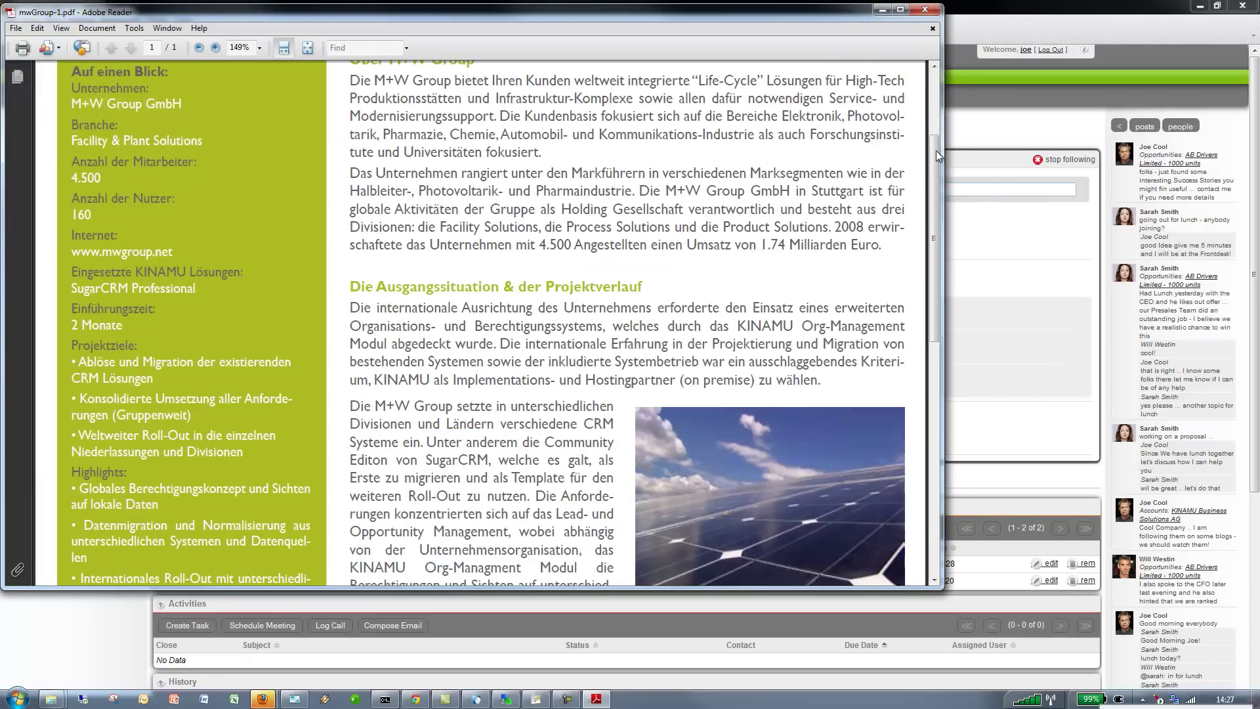
{"action": "left_click_drag", "start_coordinate": [936, 156], "coordinate": [934, 82]}
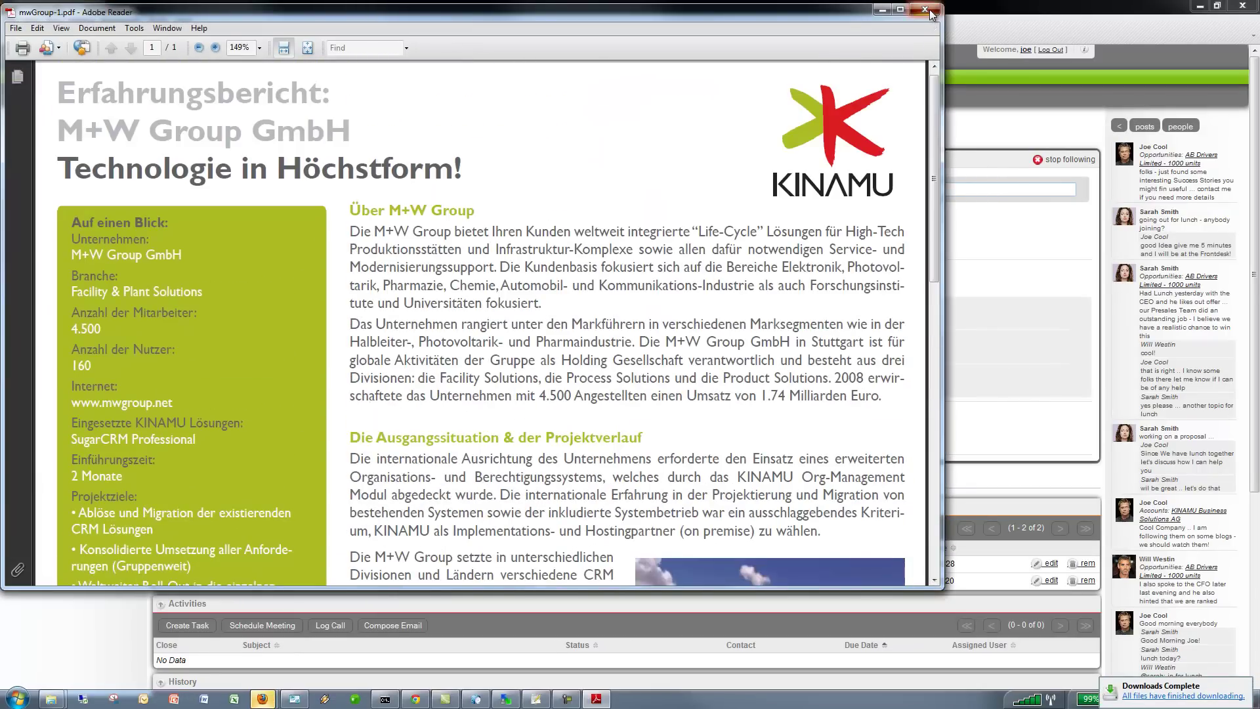
Close Adobe Reader and go to the full Straight Talk feed
{"action": "left_click", "coordinate": [930, 12]}
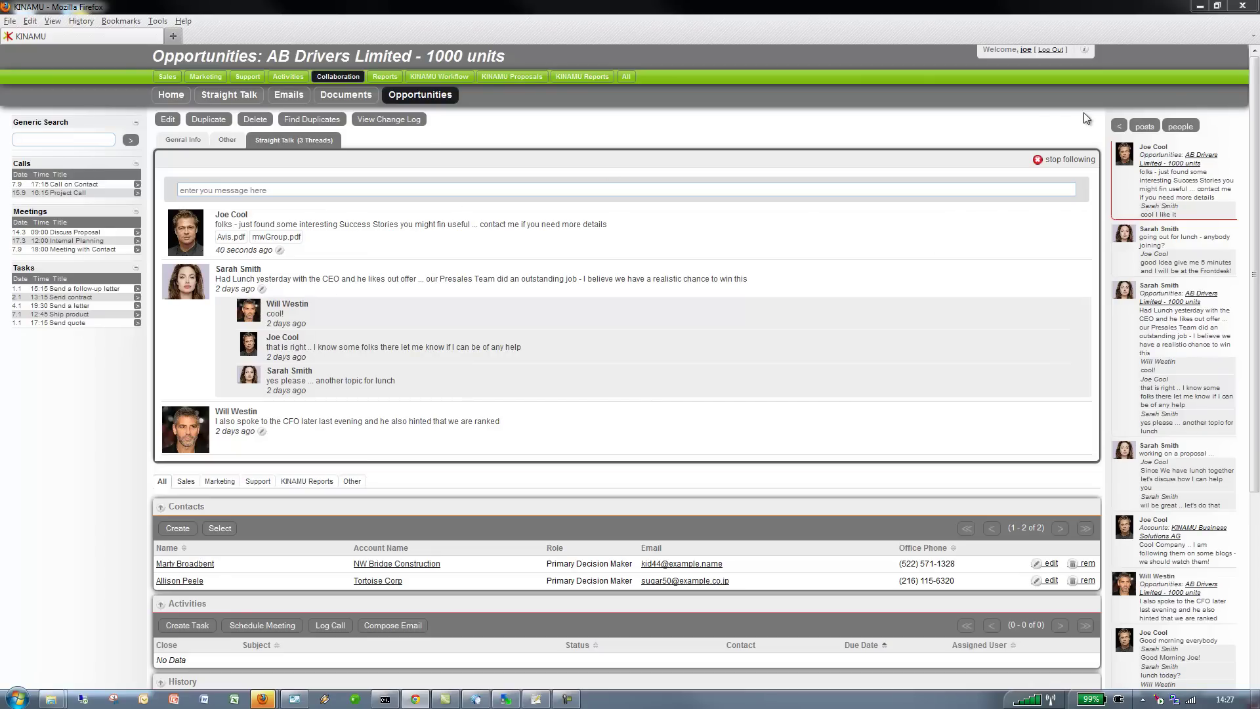
{"action": "left_click", "coordinate": [1120, 125]}
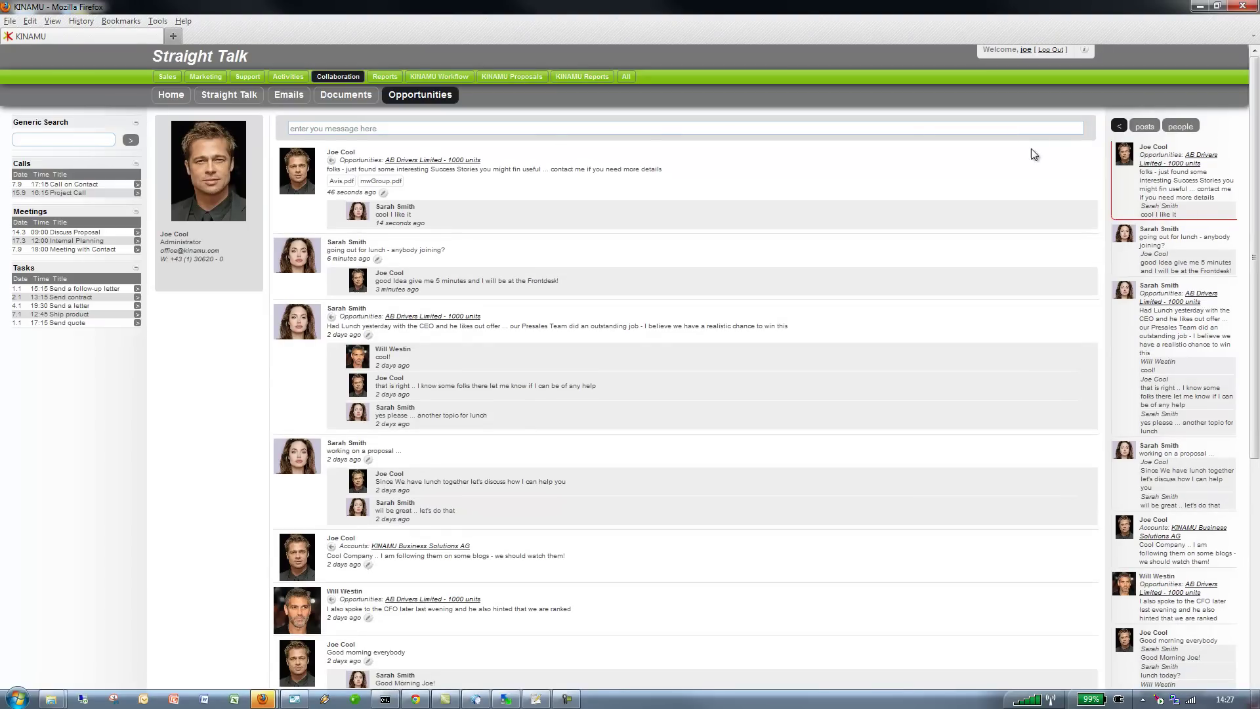
Search the people list for the colleague and filter the feed to that Senior Account Rep's posts
{"action": "left_click", "coordinate": [1181, 129]}
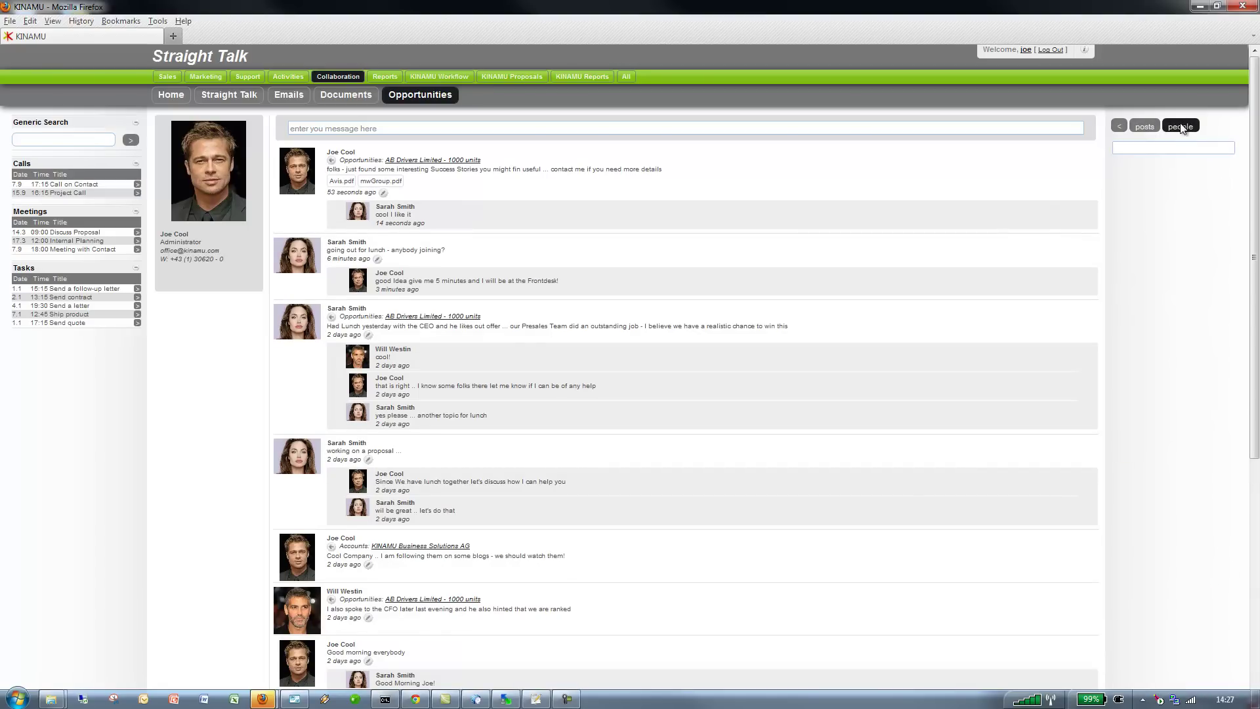
{"action": "mouse_move", "coordinate": [1087, 51]}
{"action": "type", "text": "chirs"}
{"action": "key", "text": "BackSpace"}
{"action": "key", "text": "BackSpace"}
{"action": "key", "text": "BackSpace"}
{"action": "type", "text": "ris"}
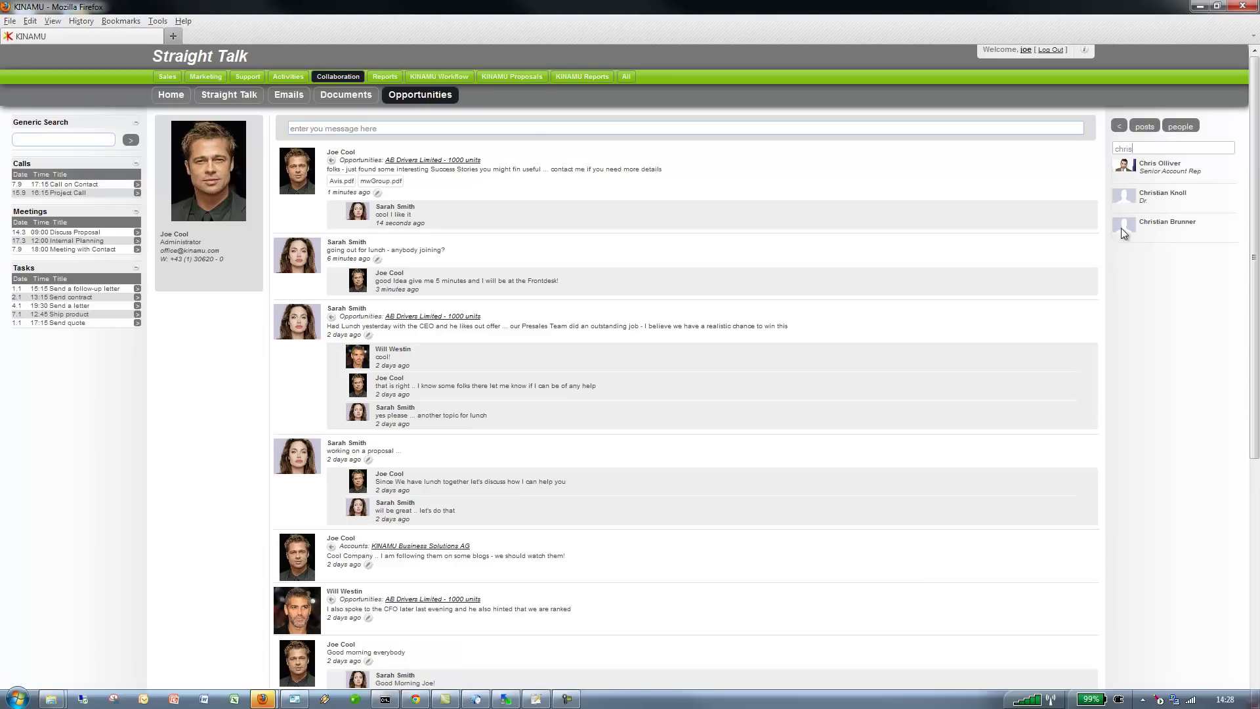
{"action": "left_click", "coordinate": [1126, 168]}
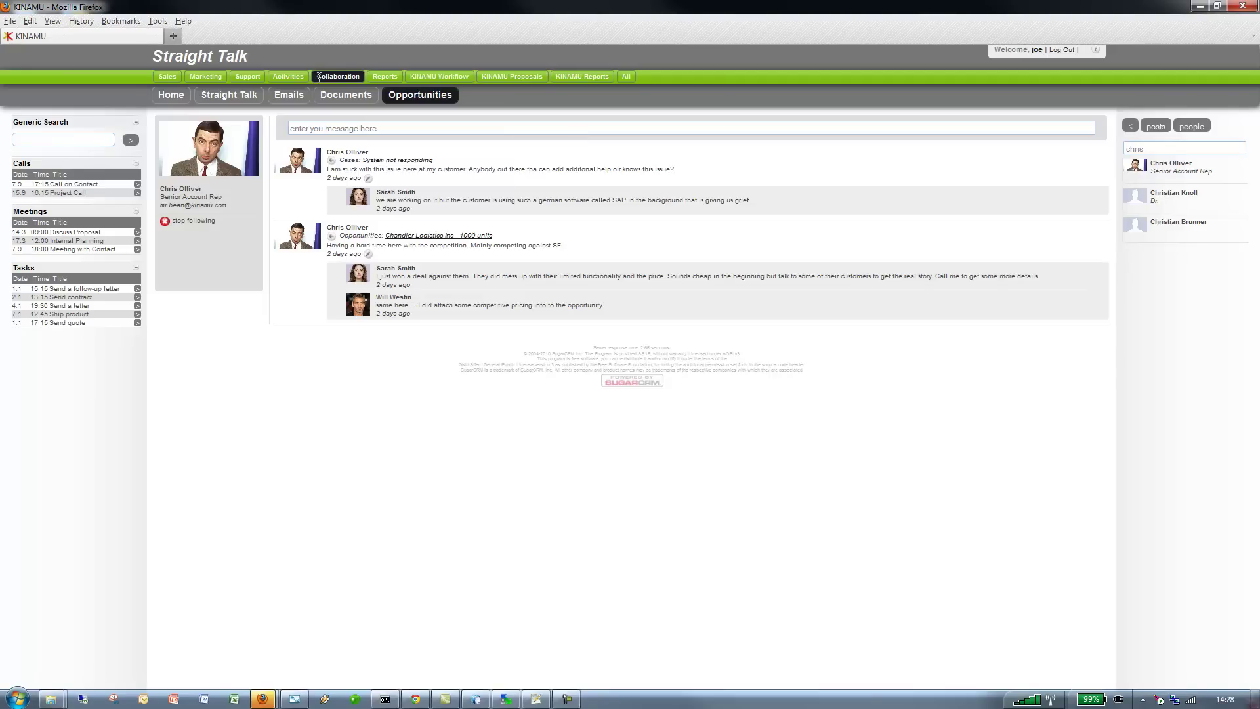
Open the 'System not responding' case and view its one-thread Straight Talk discussion
{"action": "mouse_move", "coordinate": [420, 95]}
{"action": "left_click", "coordinate": [402, 160]}
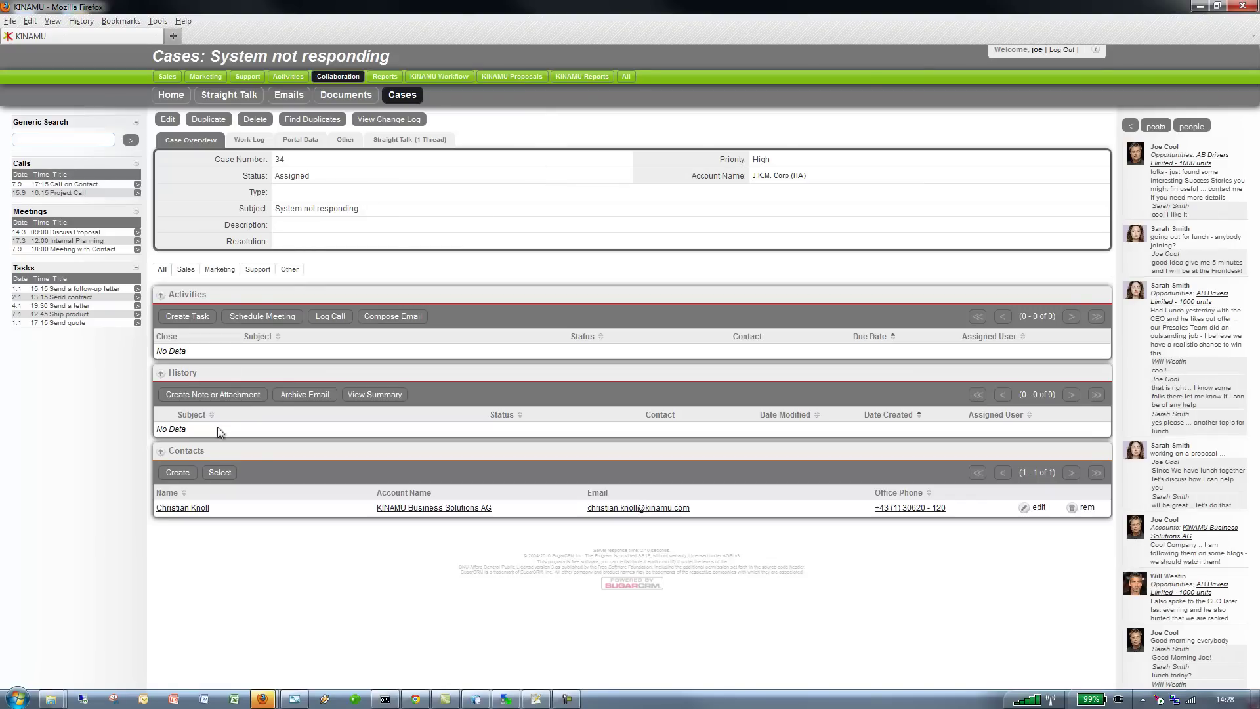
{"action": "left_click", "coordinate": [418, 143]}
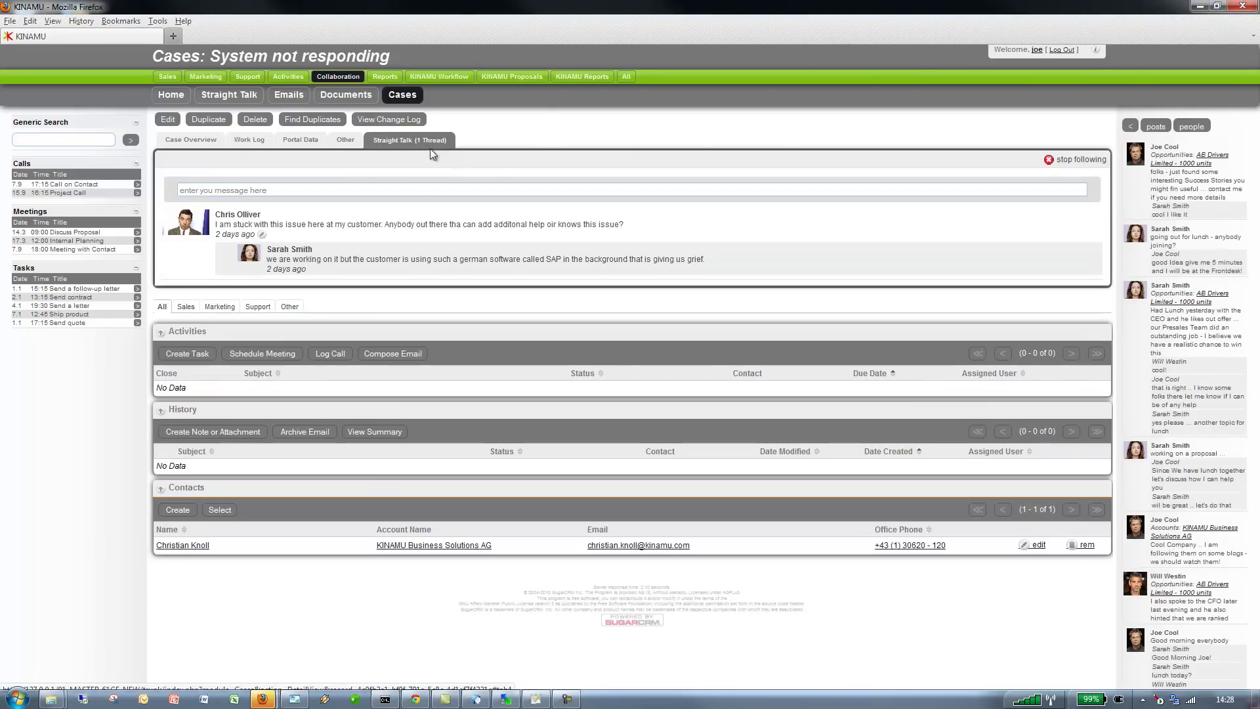